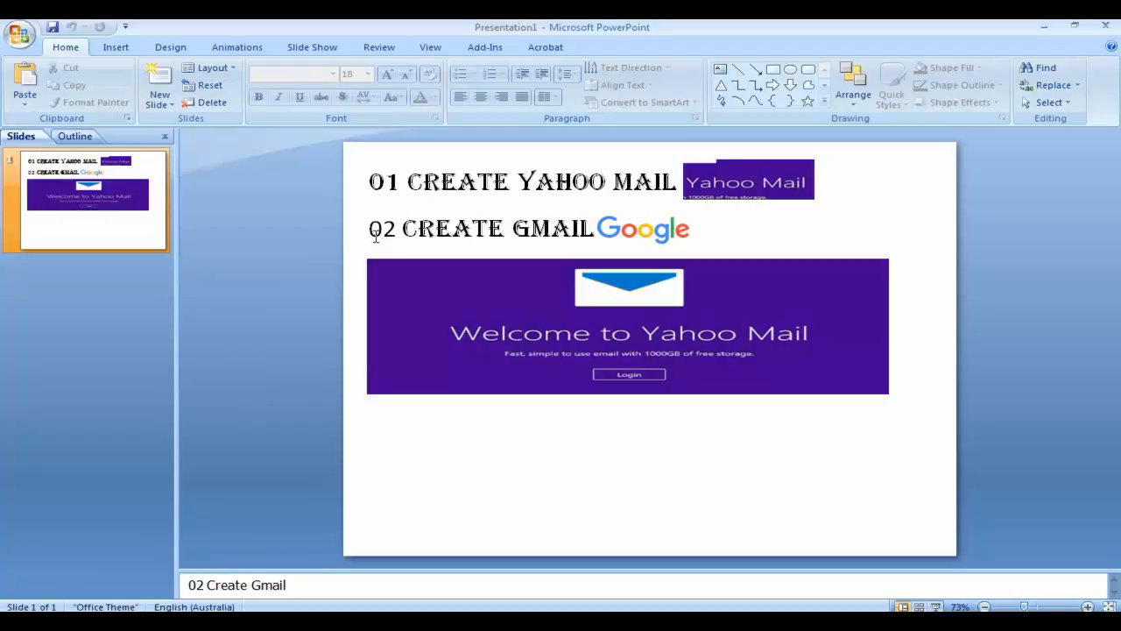
Select and deselect the '02 Create Gmail' title box, then move on with the Right arrow key
{"action": "left_click", "coordinate": [372, 229]}
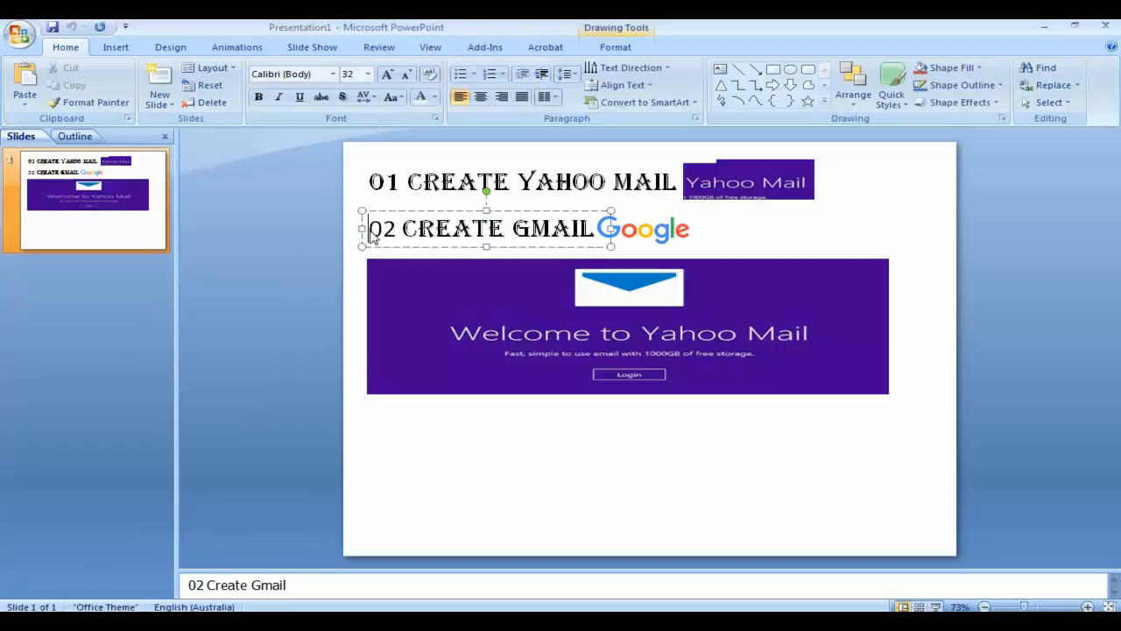
{"action": "left_click", "coordinate": [751, 232]}
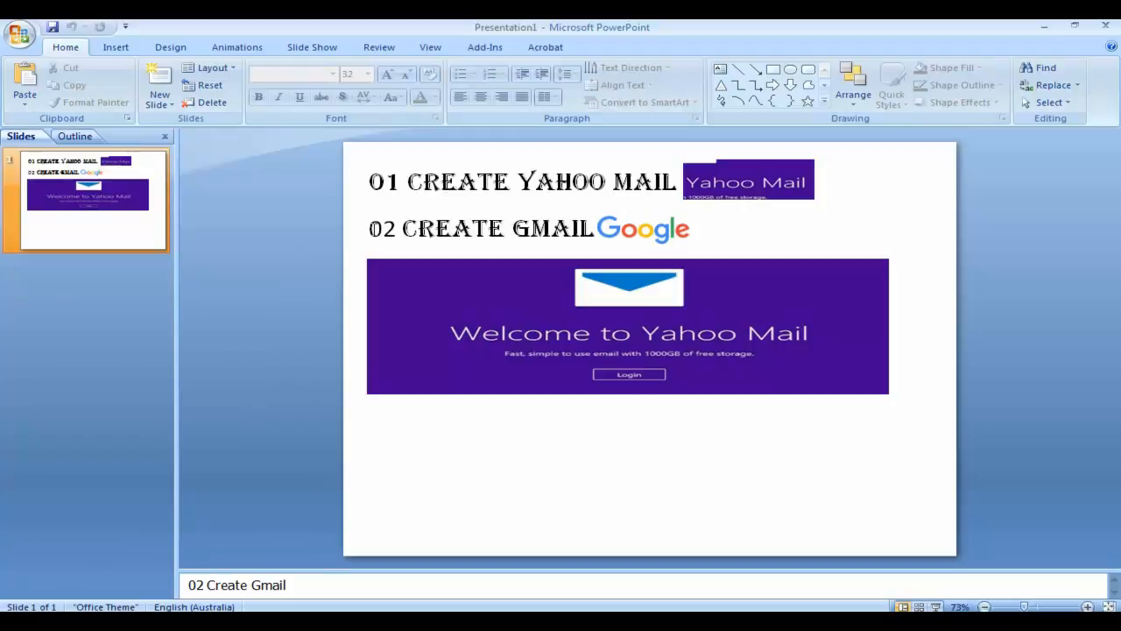
{"action": "key", "text": "Right"}
{"action": "key", "text": "Right"}
{"action": "key", "text": "Right"}
{"action": "key", "text": "Right"}
{"action": "key", "text": "Right"}
{"action": "key", "text": "Right"}
{"action": "key", "text": "Right"}
{"action": "key", "text": "Right"}
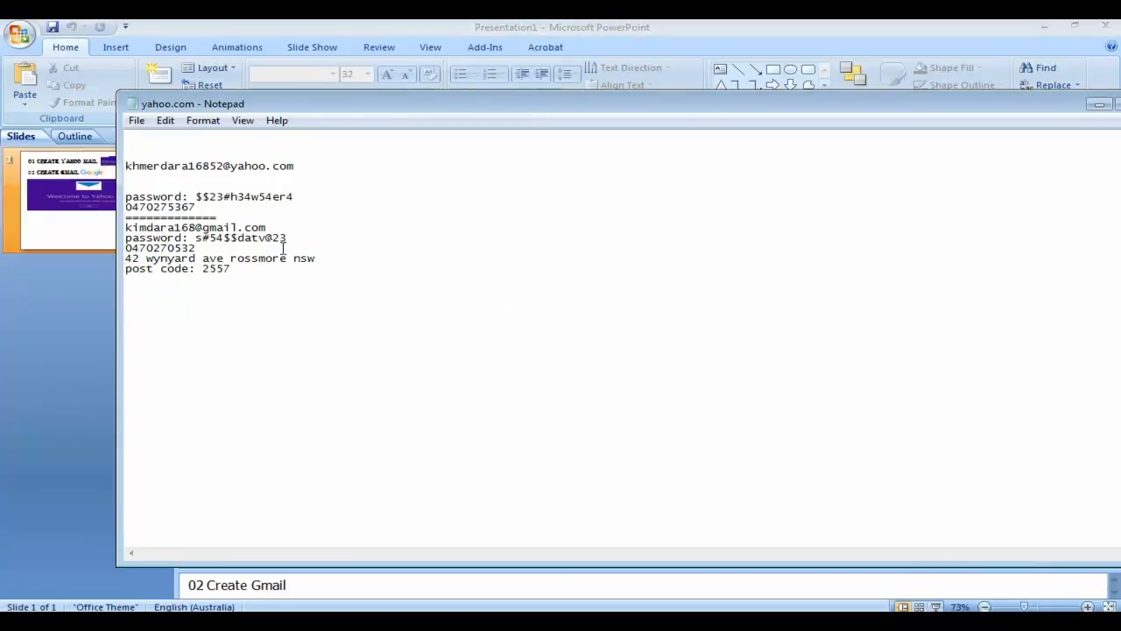
Highlight the Gmail address through street address lines in the notes to review them, then minimise Notepad
{"action": "left_click_drag", "start_coordinate": [126, 227], "coordinate": [273, 248]}
{"action": "left_click", "coordinate": [146, 228]}
{"action": "left_click_drag", "start_coordinate": [127, 227], "coordinate": [329, 267]}
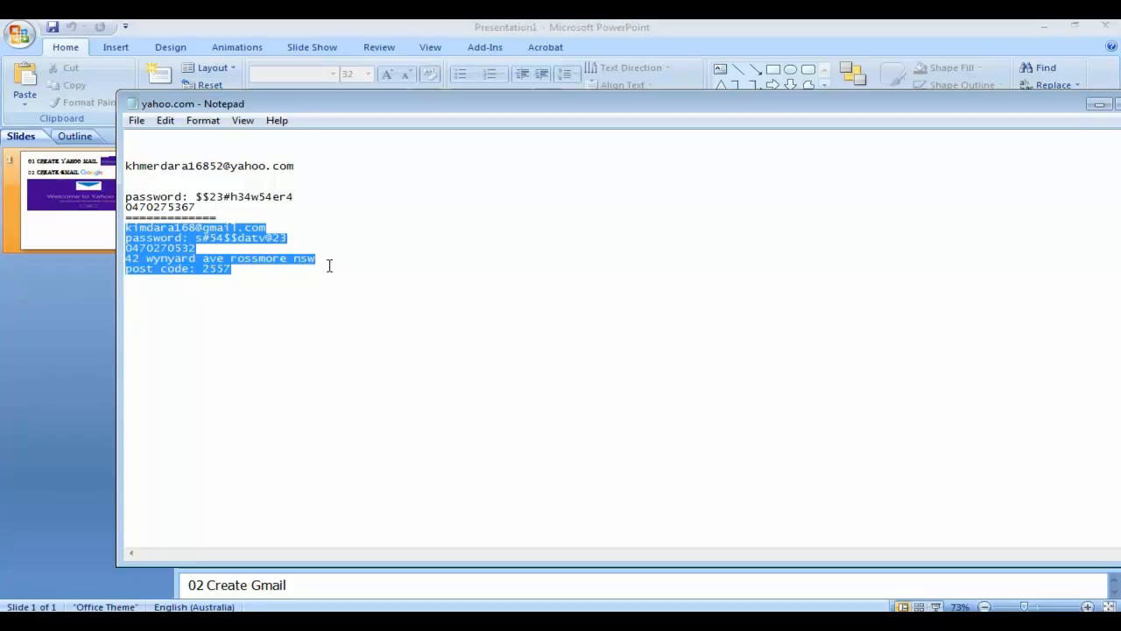
{"action": "left_click", "coordinate": [181, 248]}
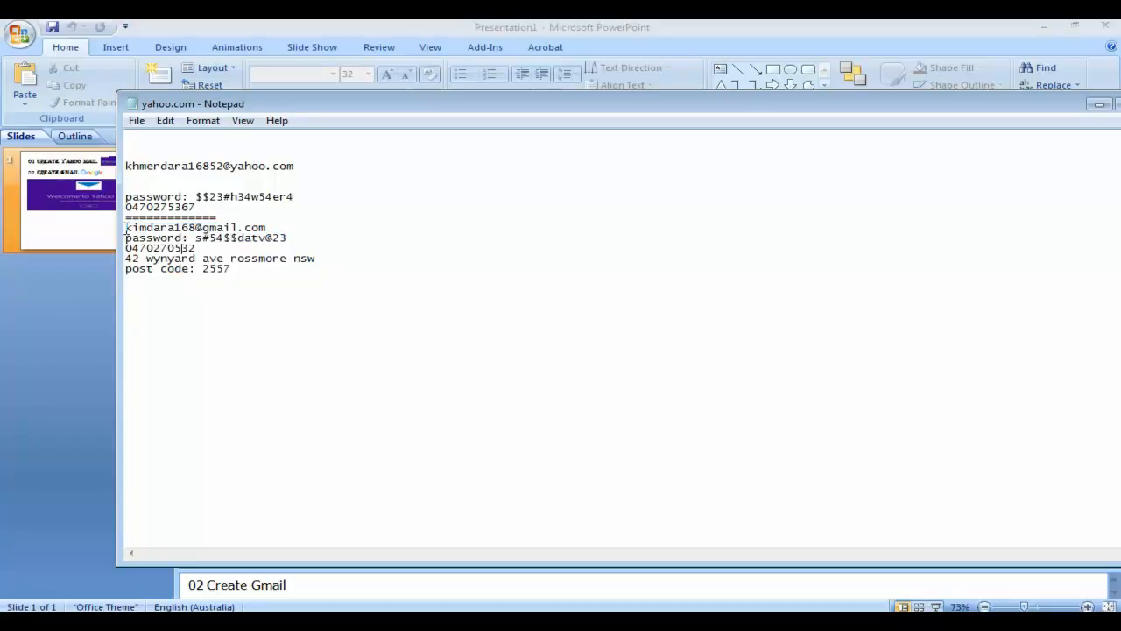
{"action": "left_click_drag", "start_coordinate": [126, 228], "coordinate": [267, 227]}
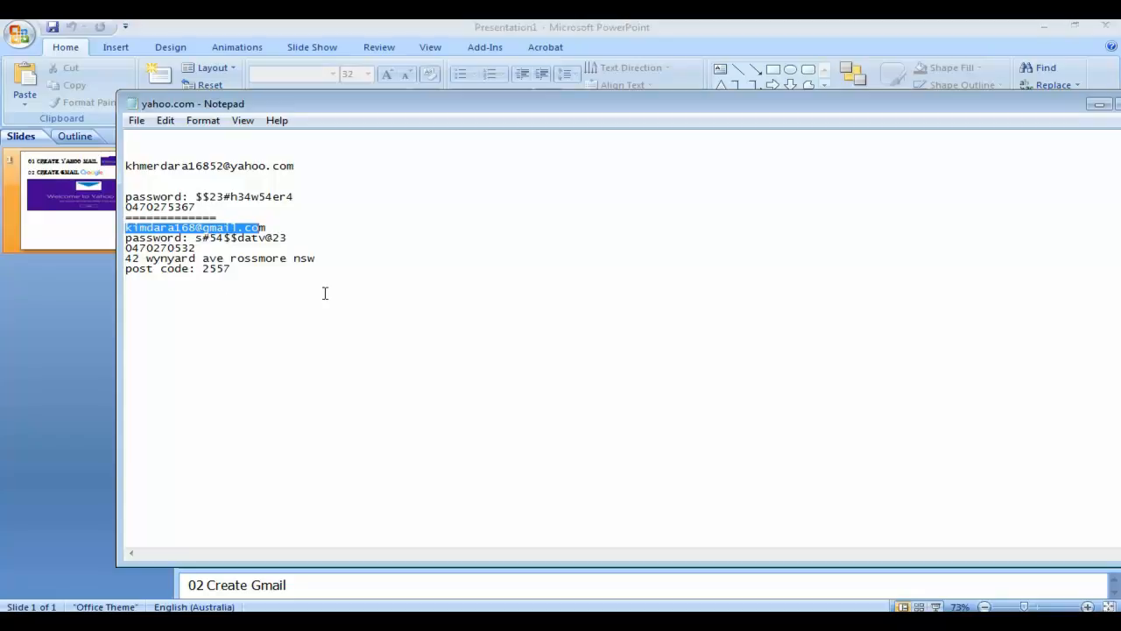
{"action": "left_click", "coordinate": [1099, 105]}
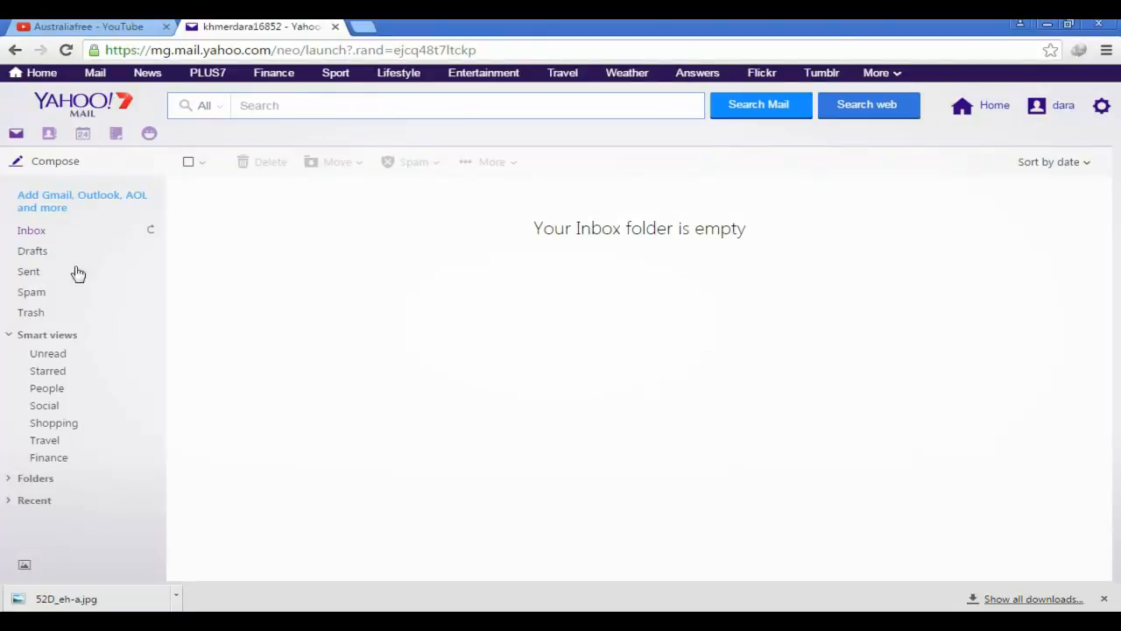
In a new tab, search Google for 'sign up gmail' via the omnibox suggestion
{"action": "left_click", "coordinate": [361, 29]}
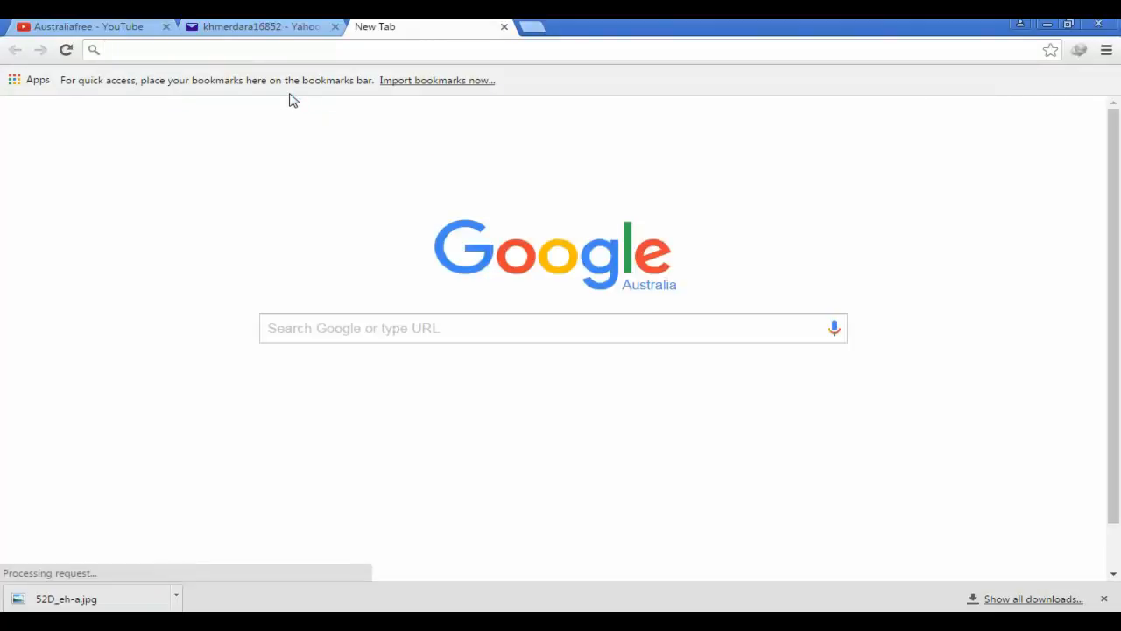
{"action": "type", "text": "sing "}
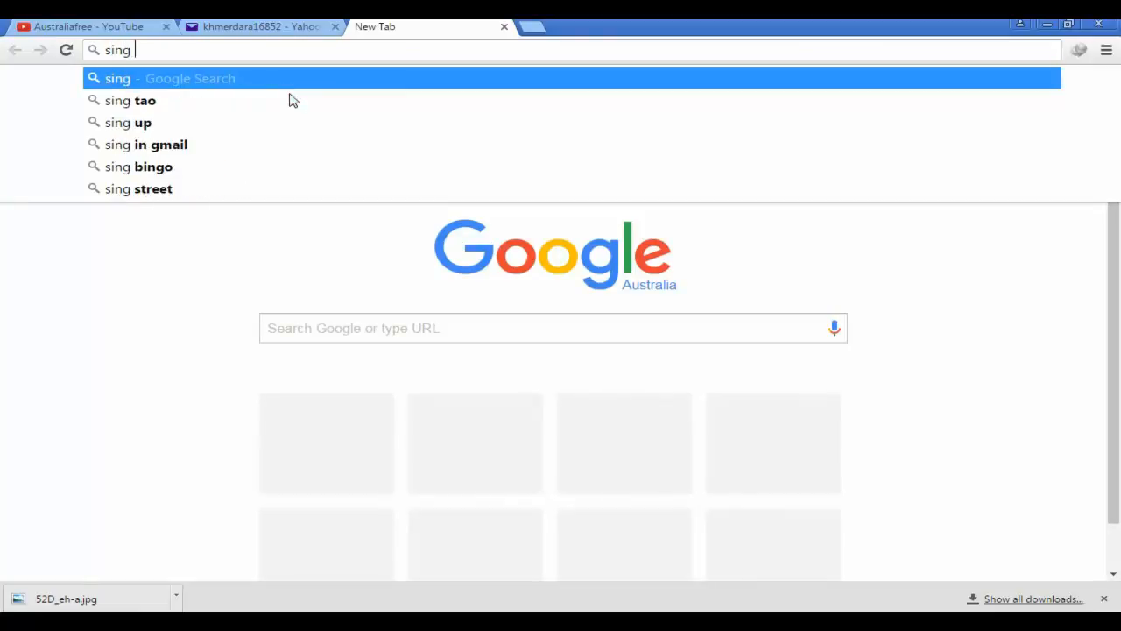
{"action": "type", "text": "up"}
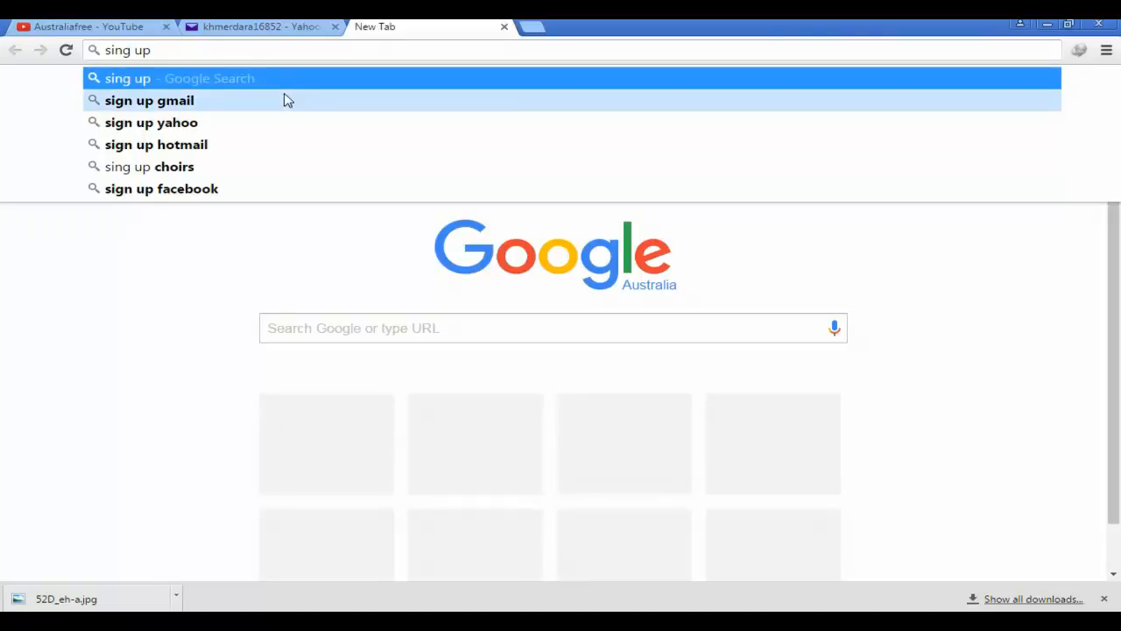
{"action": "left_click", "coordinate": [190, 103]}
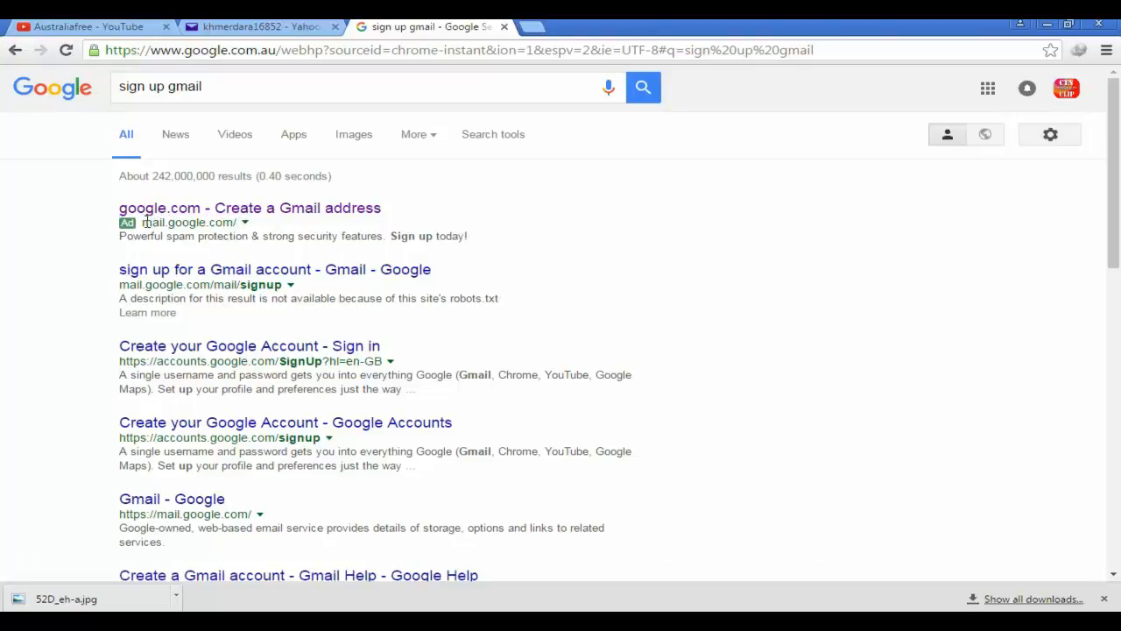
Point out the google.com ad address, then open the 'Create a Gmail address' ad result
{"action": "mouse_move", "coordinate": [143, 222]}
{"action": "left_mouse_down"}
{"action": "mouse_move", "coordinate": [254, 223]}
{"action": "mouse_move", "coordinate": [165, 222]}
{"action": "mouse_move", "coordinate": [252, 232]}
{"action": "left_mouse_up"}
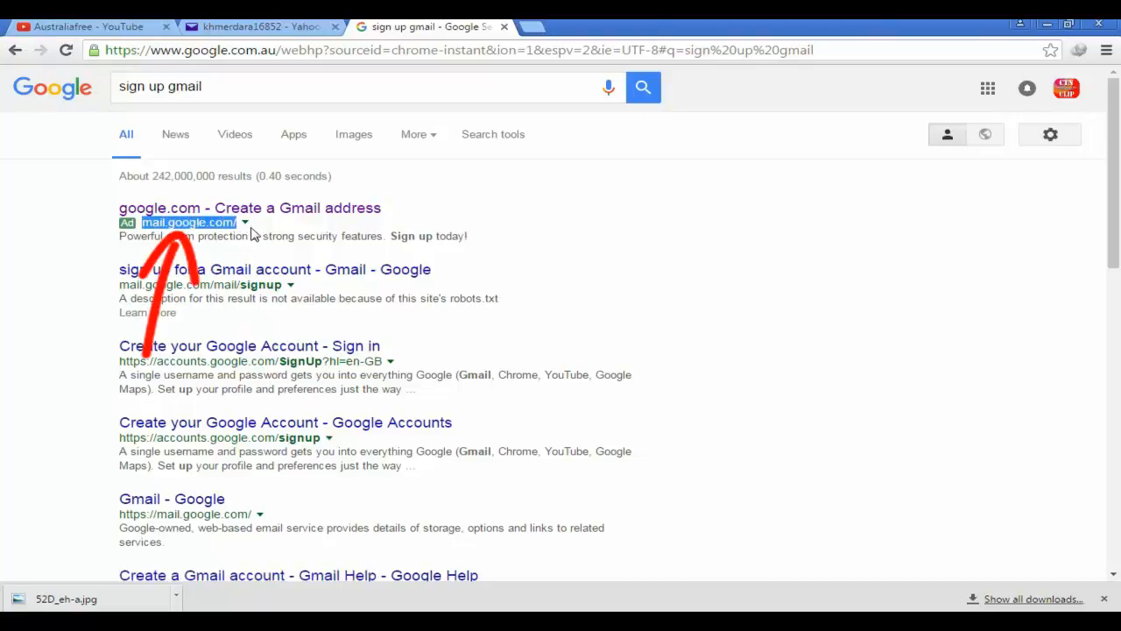
{"action": "left_click", "coordinate": [418, 201]}
{"action": "left_click", "coordinate": [293, 217]}
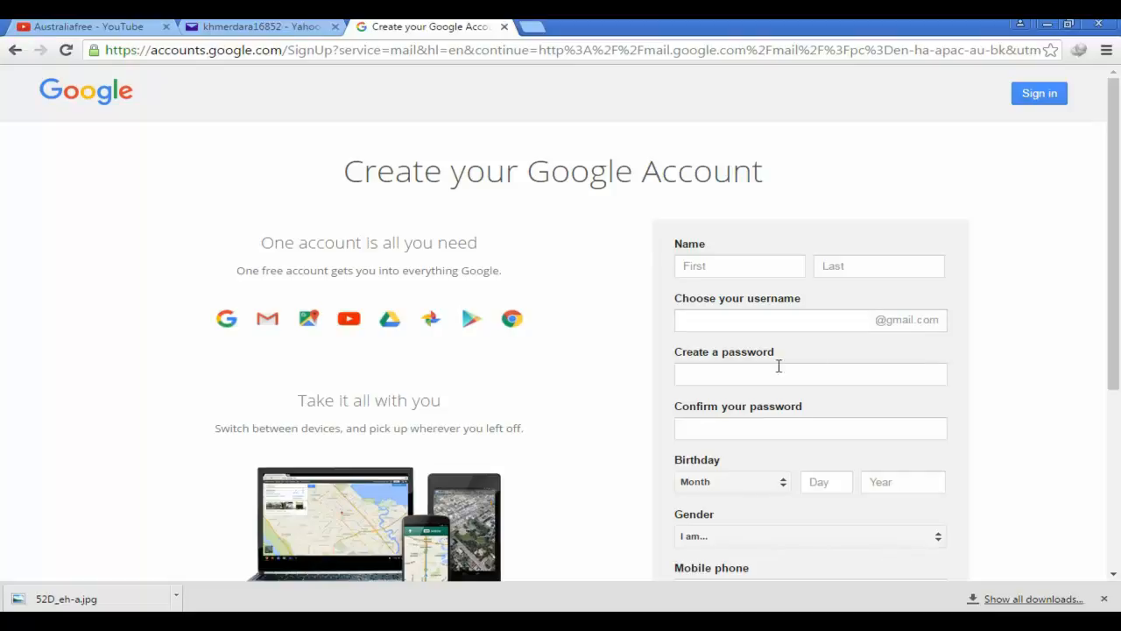
{"action": "left_click", "coordinate": [682, 377]}
{"action": "left_click", "coordinate": [694, 375]}
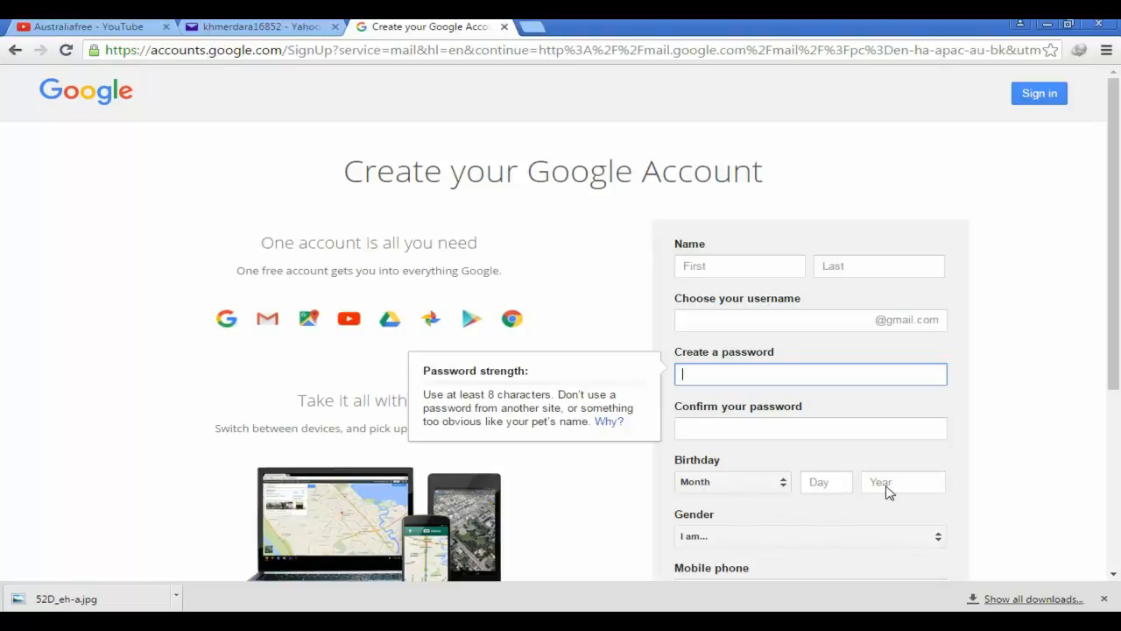
{"action": "scroll", "coordinate": [783, 513], "scroll_direction": "down", "scroll_amount": 2}
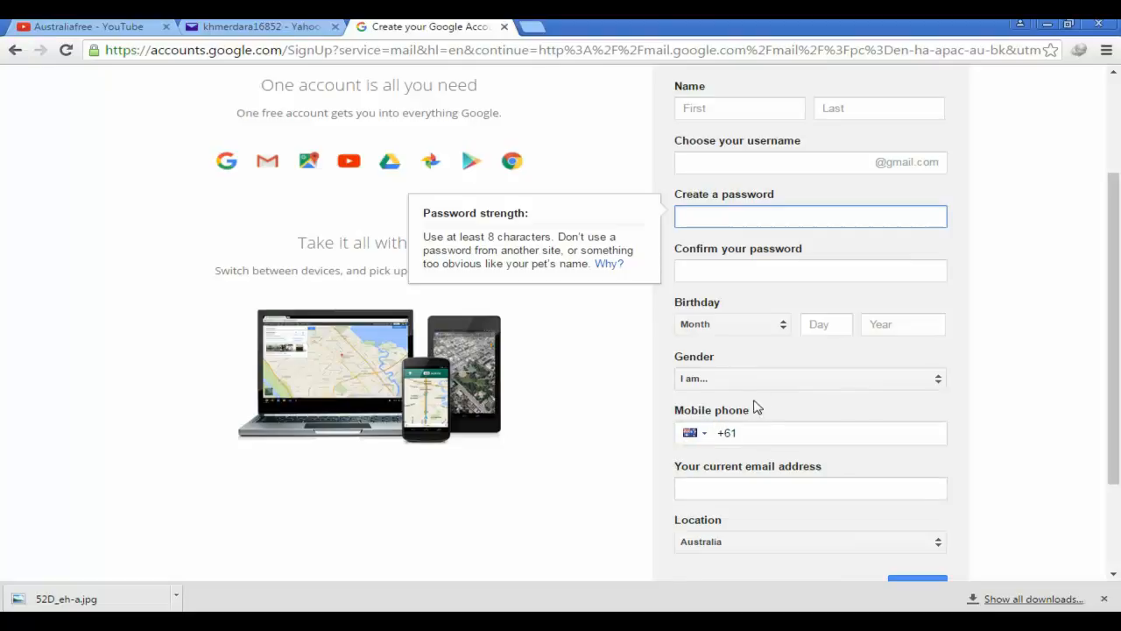
{"action": "mouse_move", "coordinate": [659, 406]}
{"action": "left_mouse_down"}
{"action": "mouse_move", "coordinate": [708, 401]}
{"action": "mouse_move", "coordinate": [740, 464]}
{"action": "left_mouse_up"}
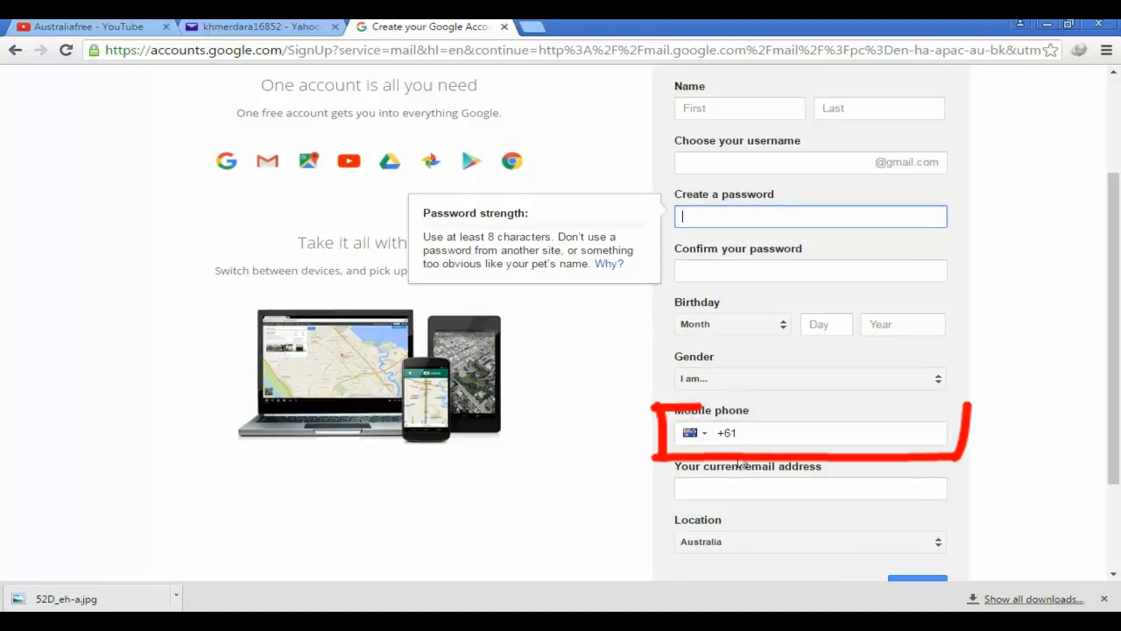
Browse the phone country-code list and leave it set to Australia (+61)
{"action": "left_click", "coordinate": [698, 438]}
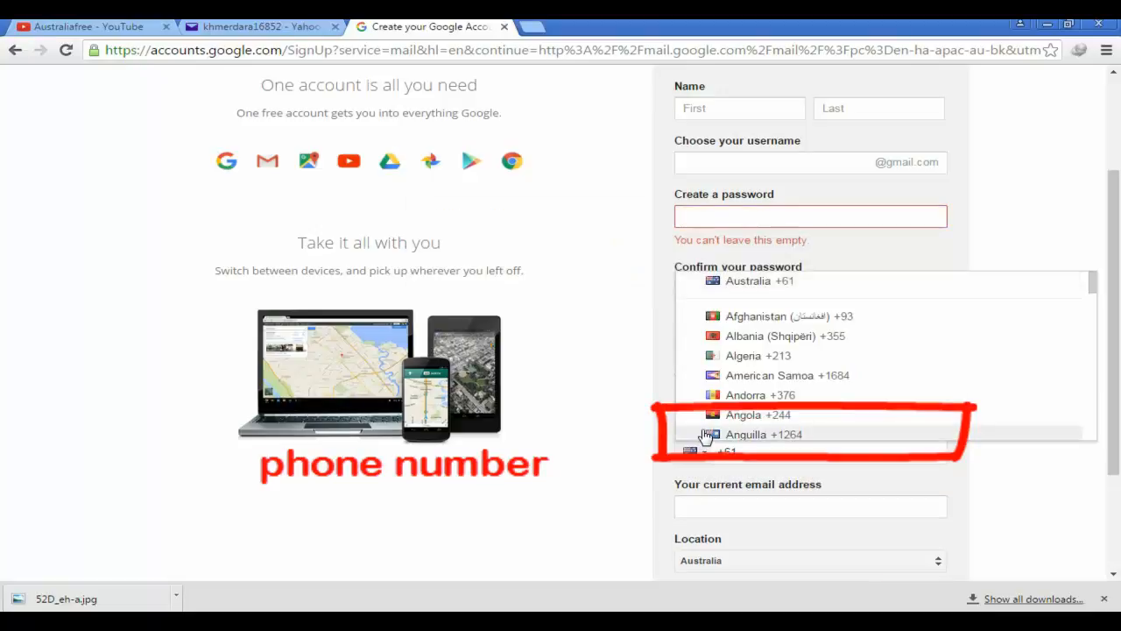
{"action": "scroll", "coordinate": [822, 372], "scroll_direction": "down", "scroll_amount": 11}
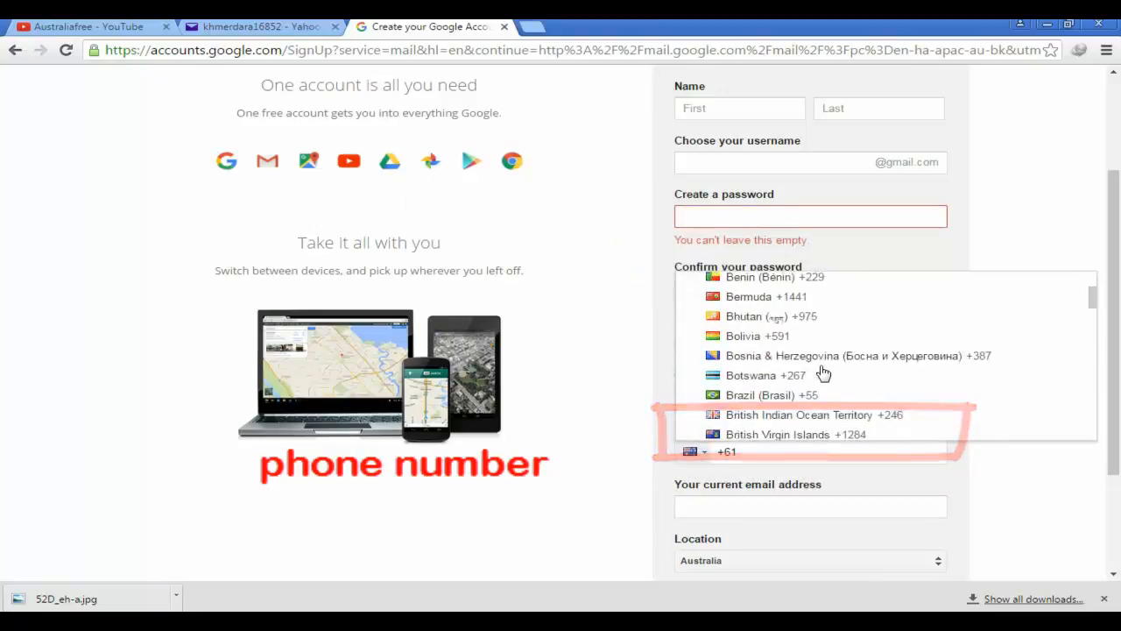
{"action": "scroll", "coordinate": [823, 372], "scroll_direction": "down", "scroll_amount": 9}
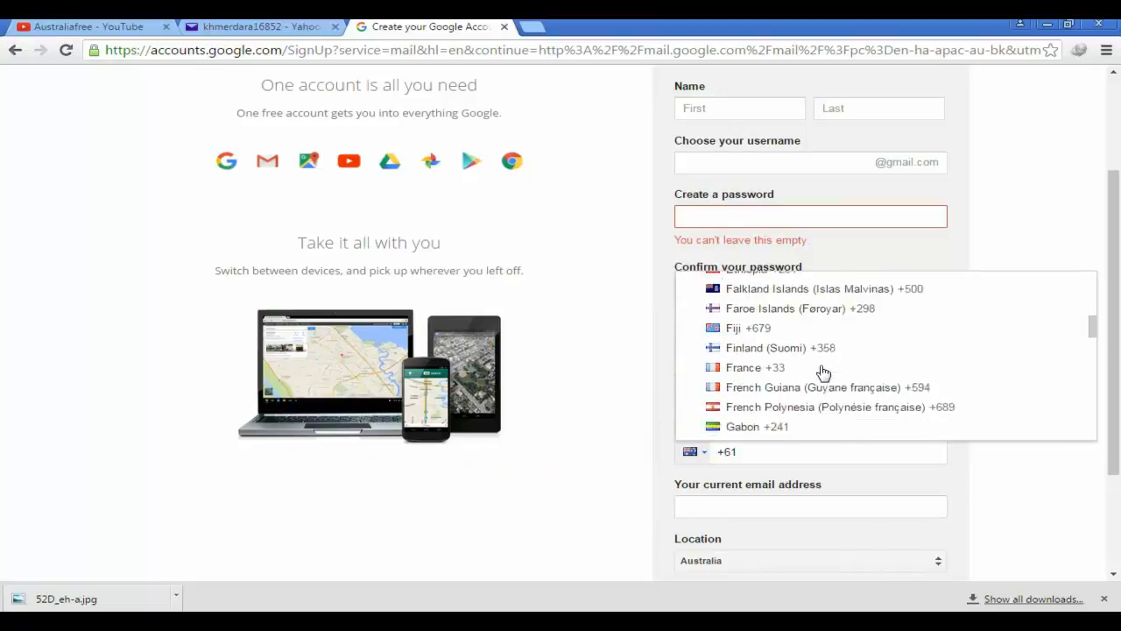
{"action": "scroll", "coordinate": [823, 372], "scroll_direction": "down", "scroll_amount": 10}
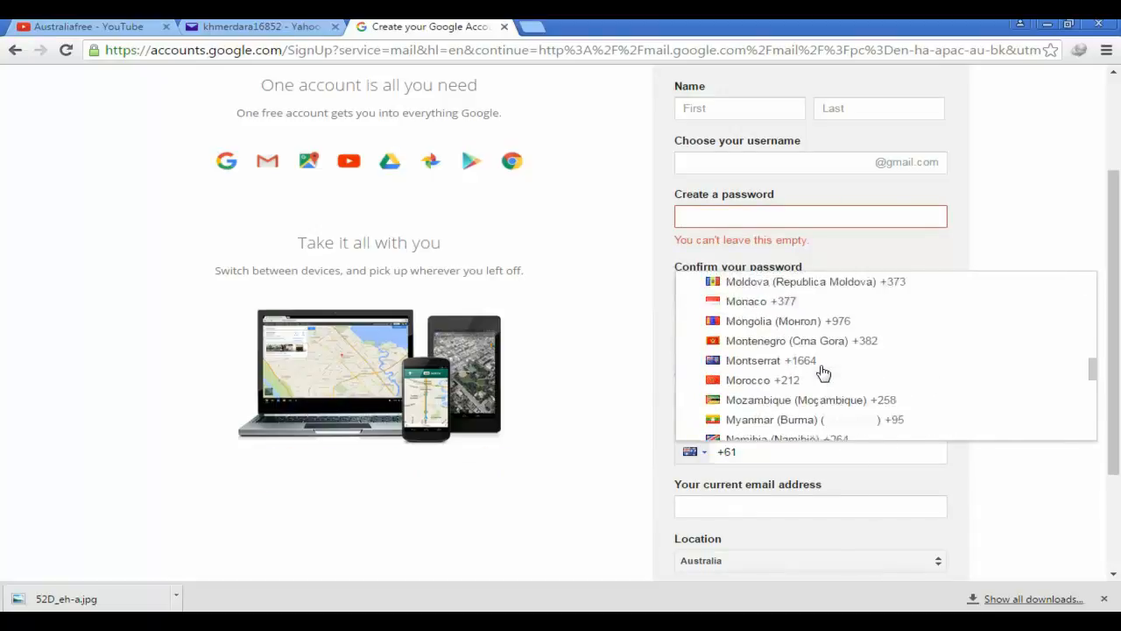
{"action": "scroll", "coordinate": [823, 372], "scroll_direction": "up", "scroll_amount": 10}
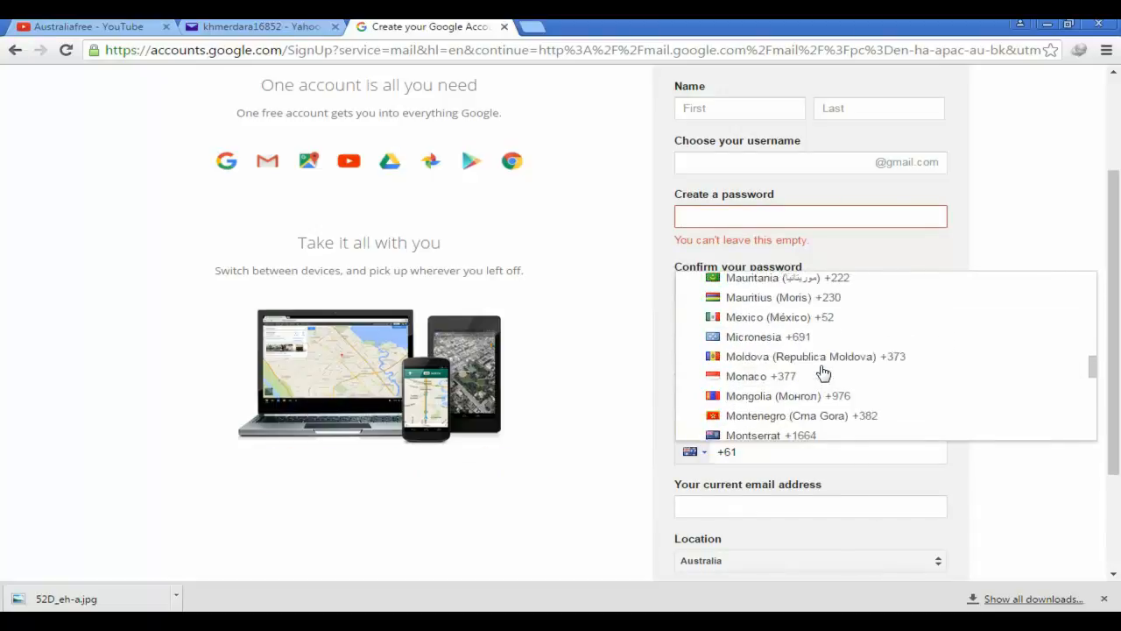
{"action": "left_click", "coordinate": [705, 457]}
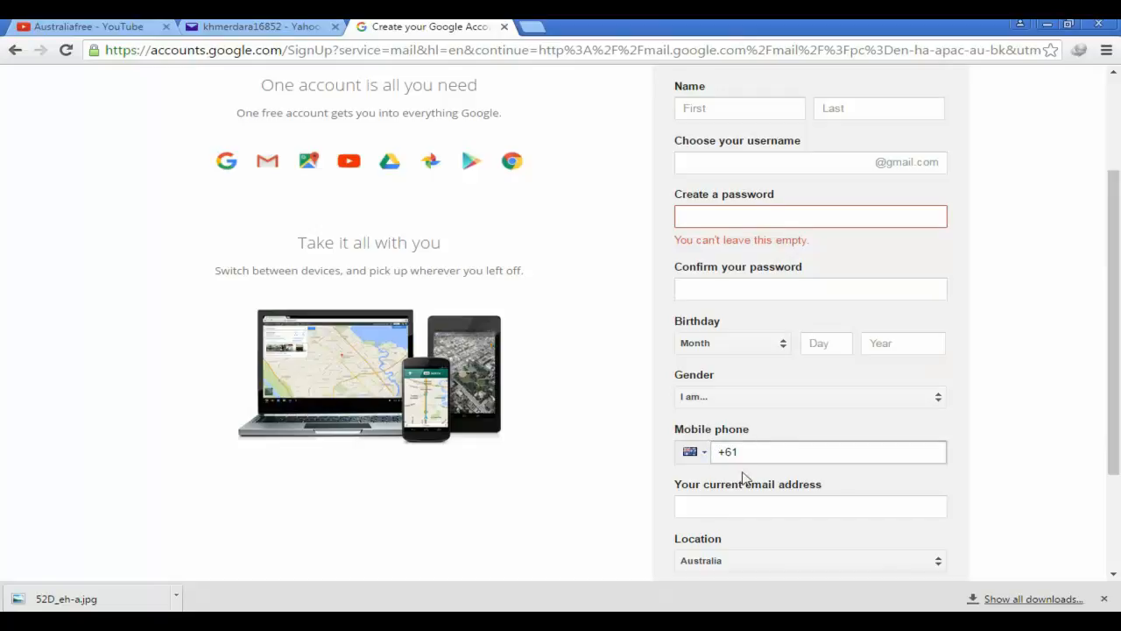
Click into the current email field and close the downloads bar to reveal the form
{"action": "left_click", "coordinate": [758, 505]}
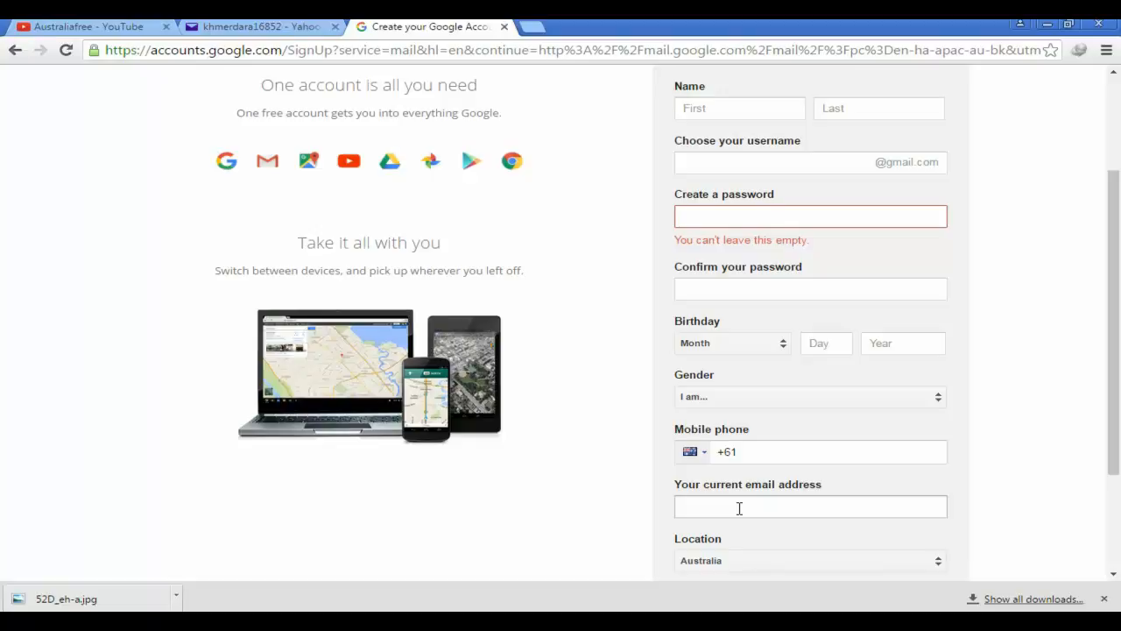
{"action": "left_click", "coordinate": [1103, 598]}
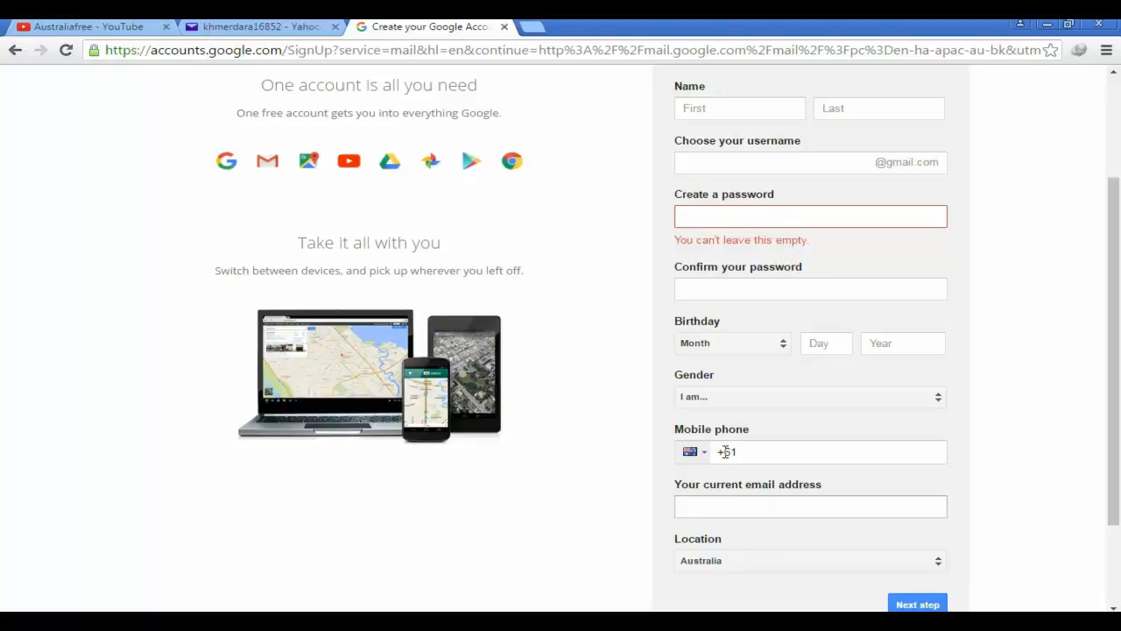
{"action": "scroll", "coordinate": [724, 453], "scroll_direction": "up", "scroll_amount": 3}
Type the first name, check the Notepad notes, then type the last name into Last name
{"action": "left_click", "coordinate": [738, 267]}
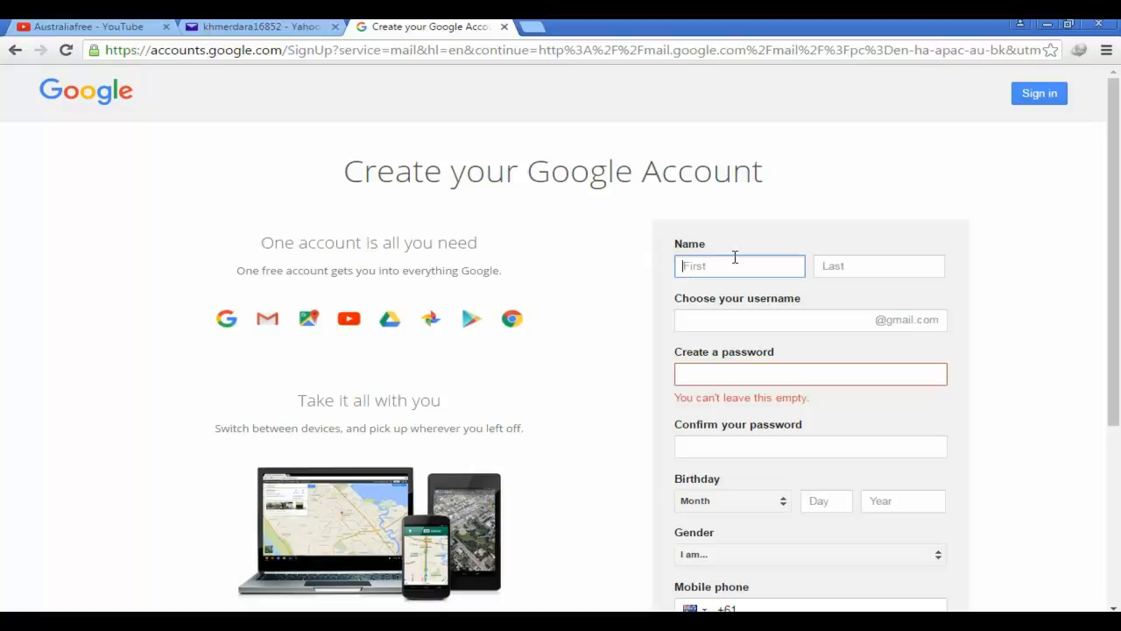
{"action": "key", "text": "alt+Tab"}
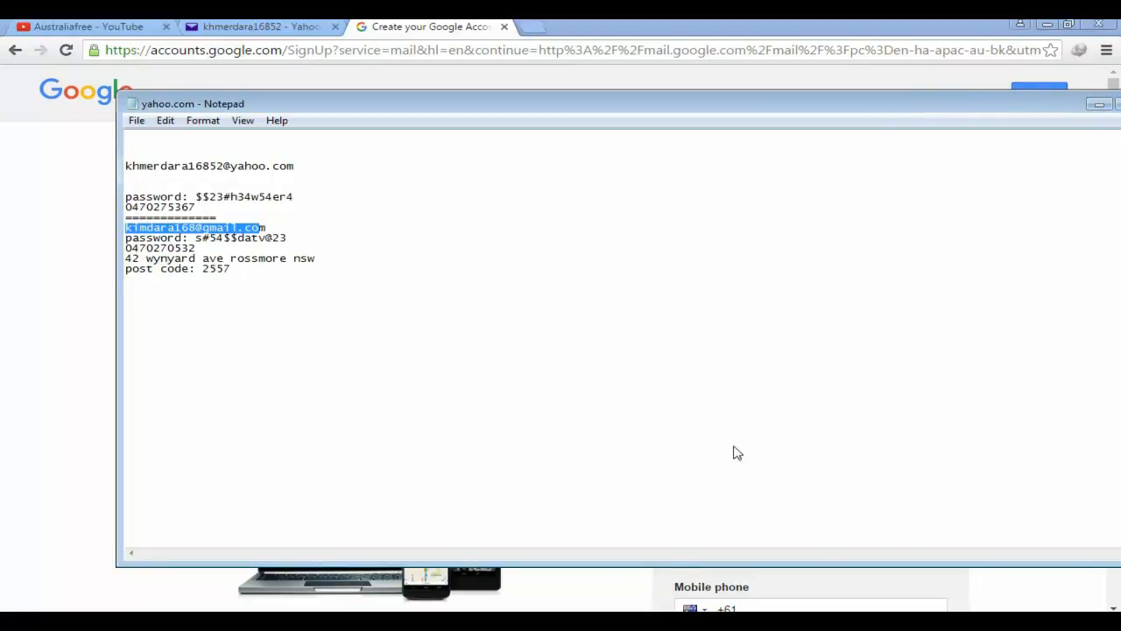
{"action": "key", "text": "alt+Tab"}
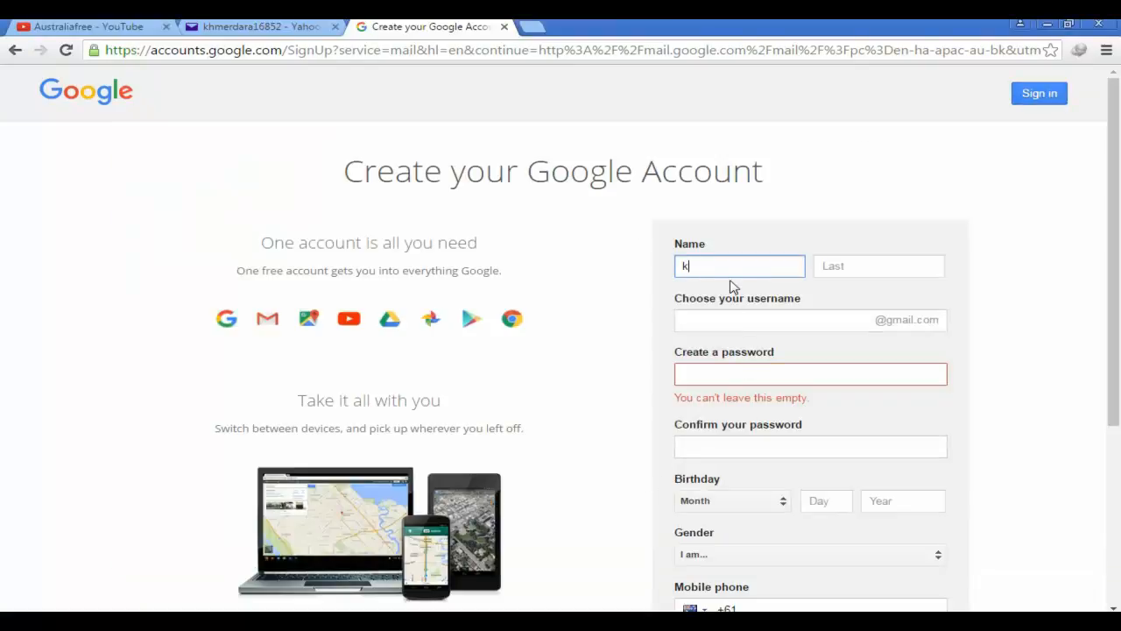
{"action": "key", "text": "Tab"}
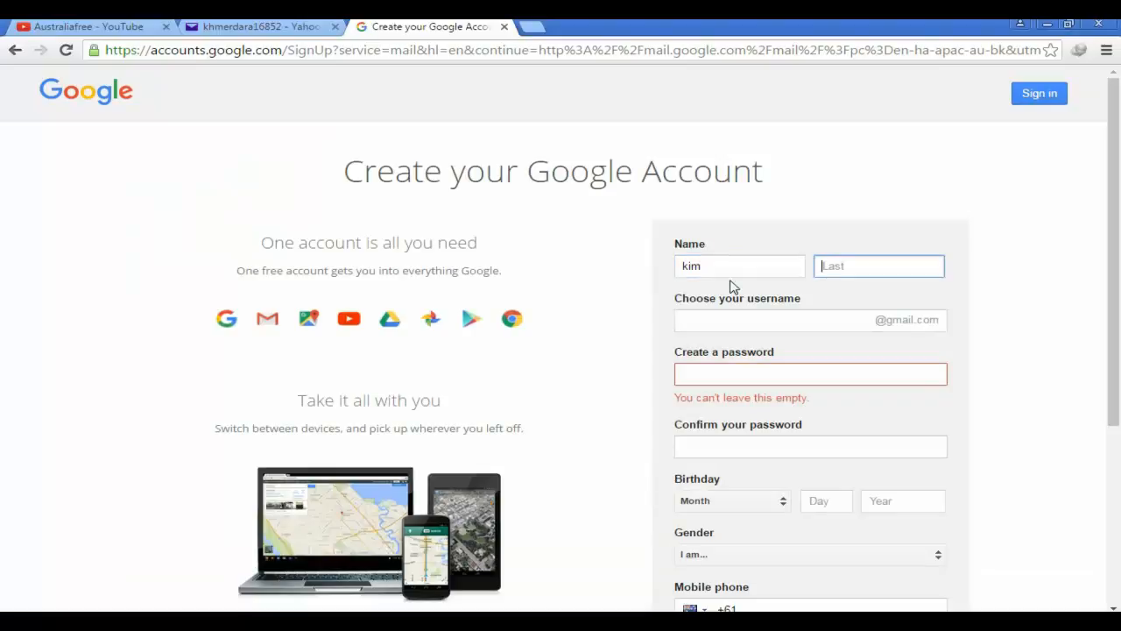
{"action": "left_click", "coordinate": [745, 323]}
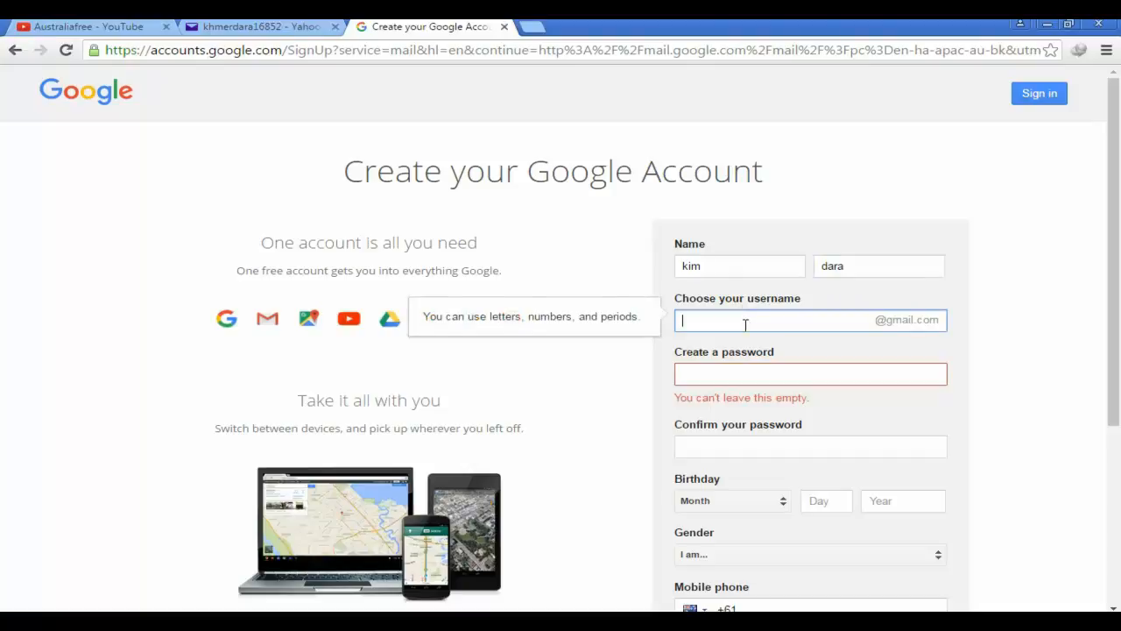
In Notepad, select the username part of the gmail address before the @
{"action": "left_click", "coordinate": [364, 611]}
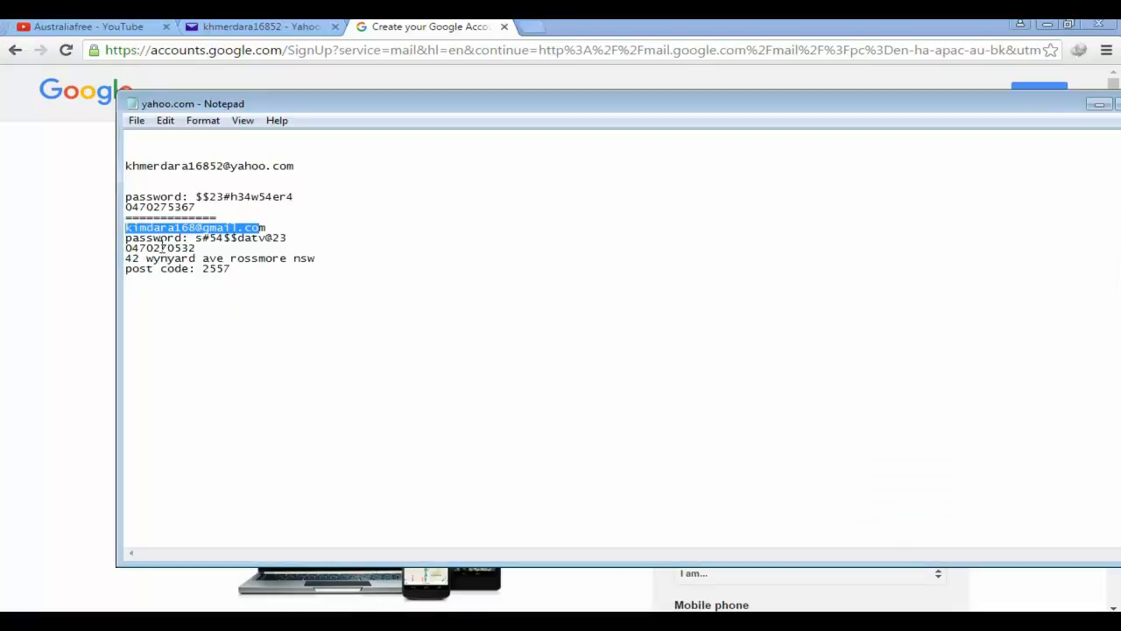
{"action": "left_click", "coordinate": [136, 230]}
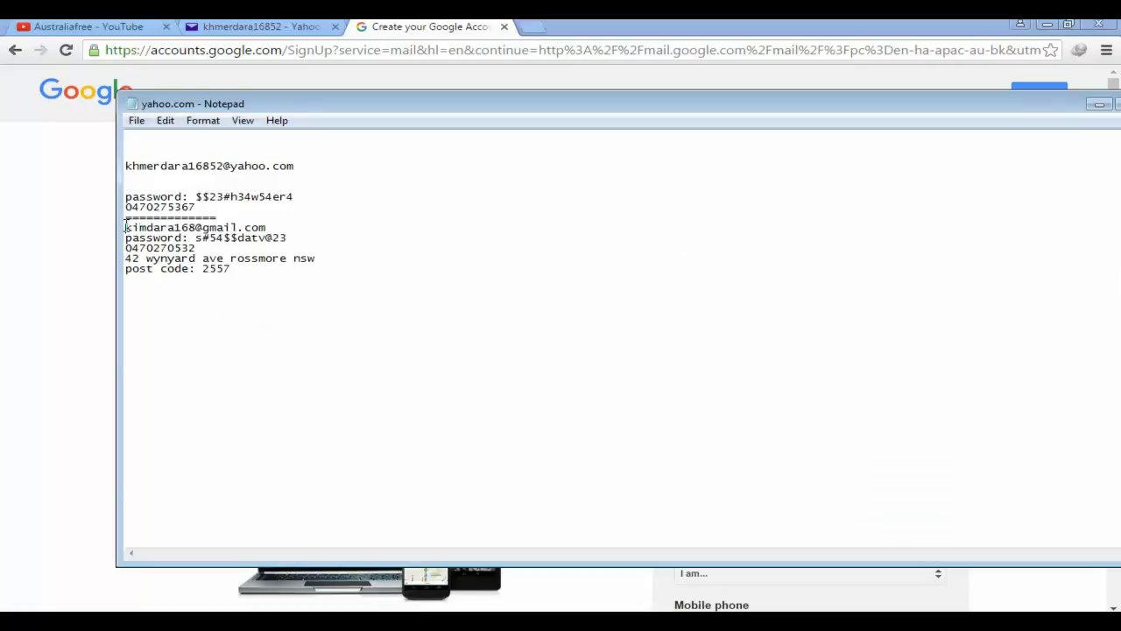
{"action": "left_click_drag", "start_coordinate": [126, 226], "coordinate": [188, 226]}
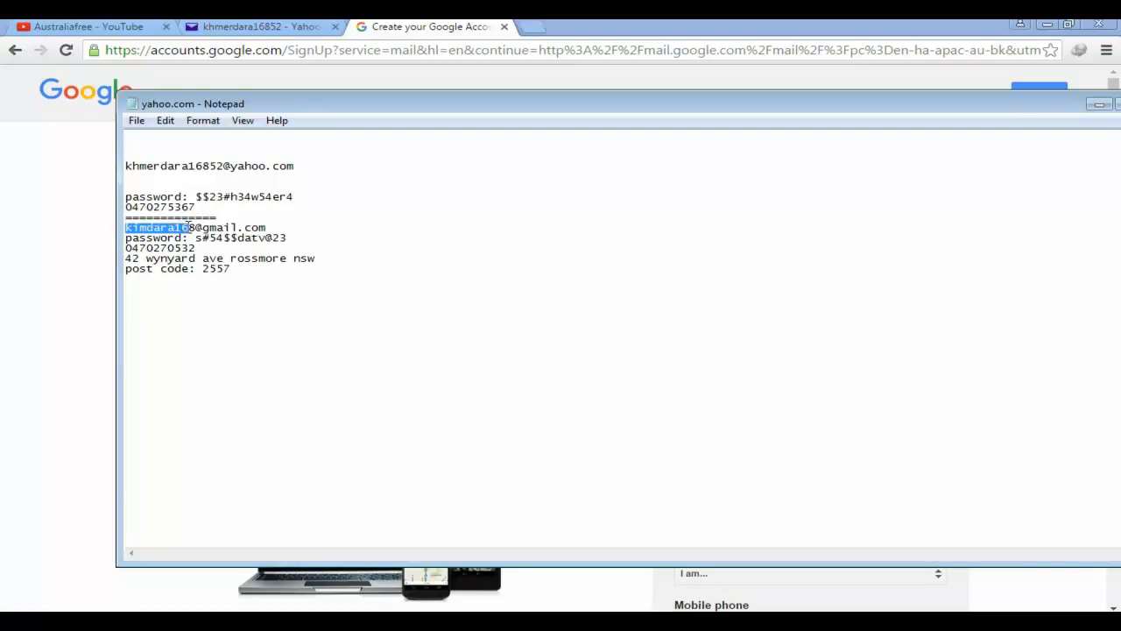
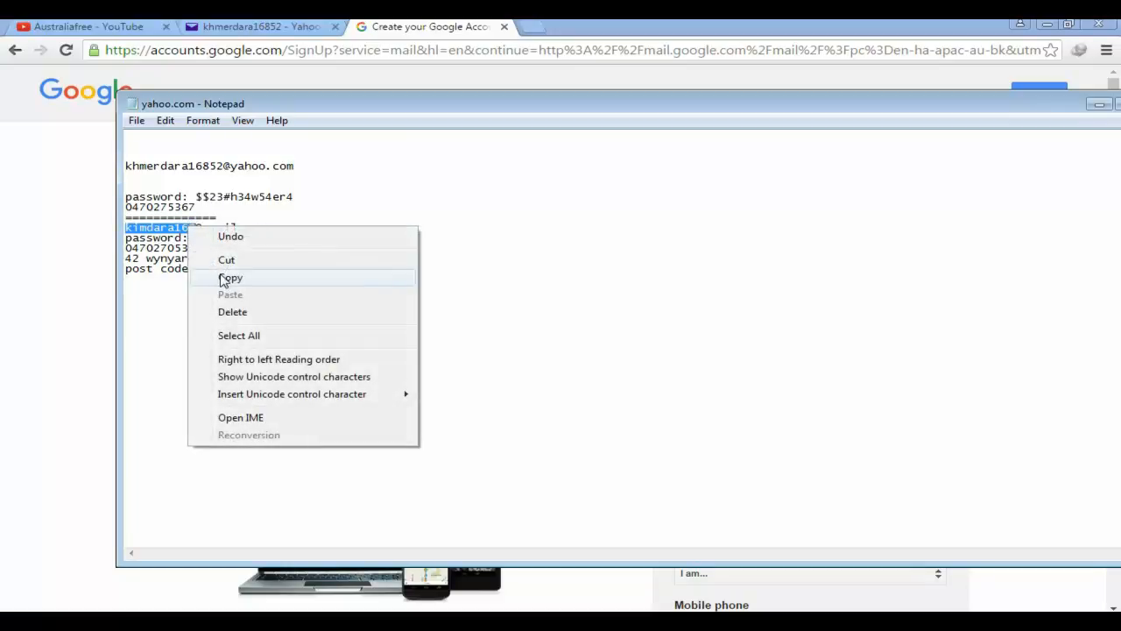
Paste the username saved in Notepad into the username field, then accept Google's suggested available username
{"action": "left_click", "coordinate": [229, 278]}
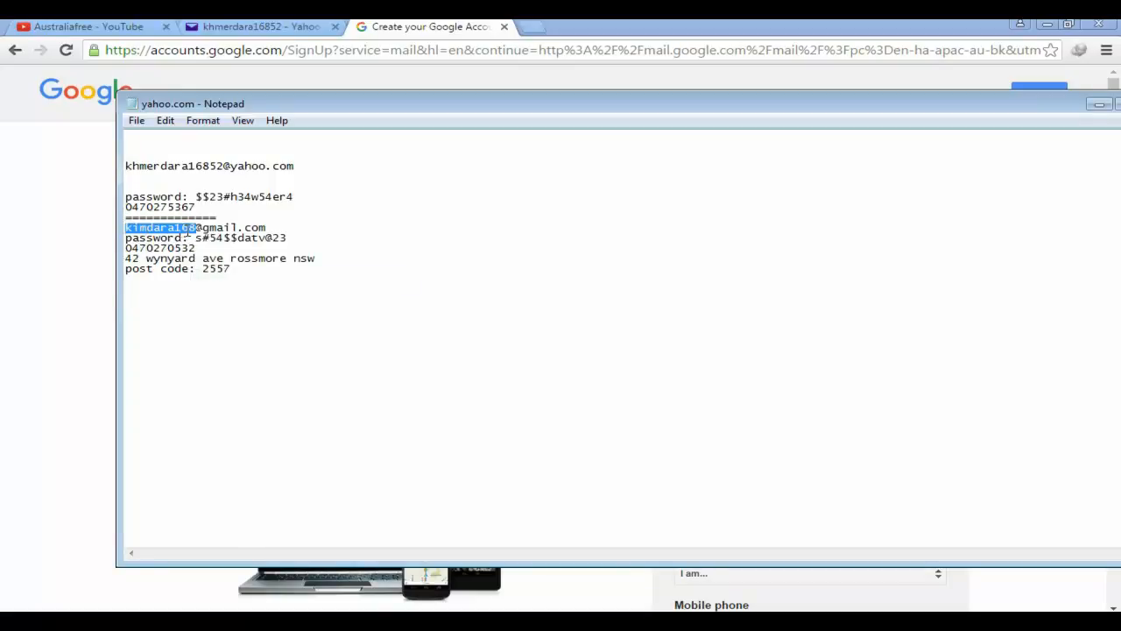
{"action": "left_click", "coordinate": [83, 290]}
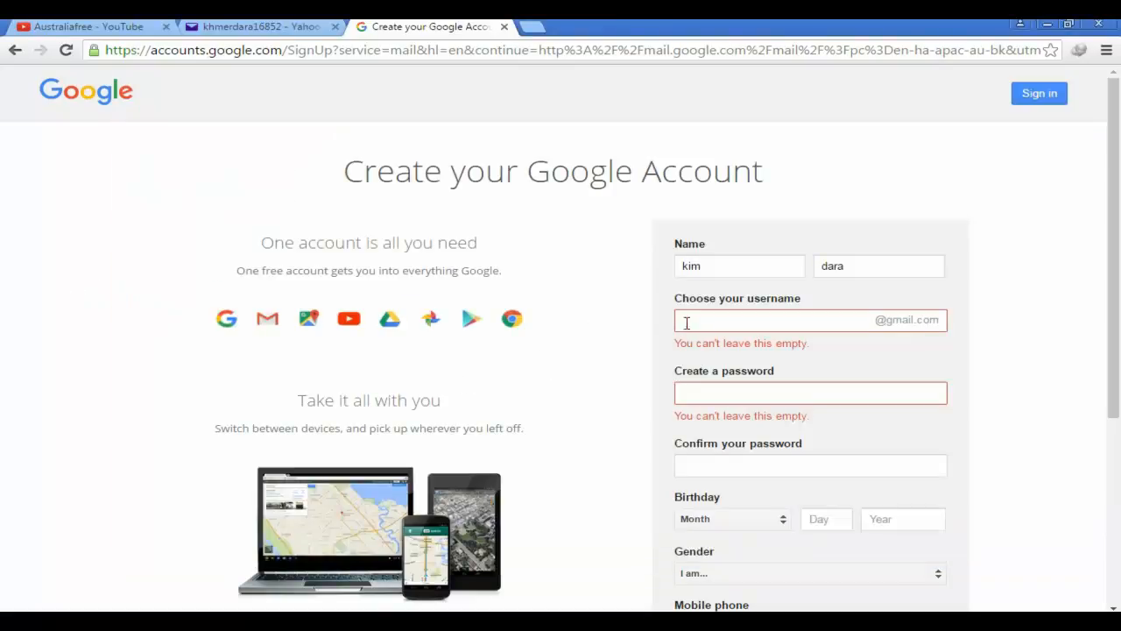
{"action": "left_click", "coordinate": [694, 321]}
{"action": "right_click", "coordinate": [695, 320]}
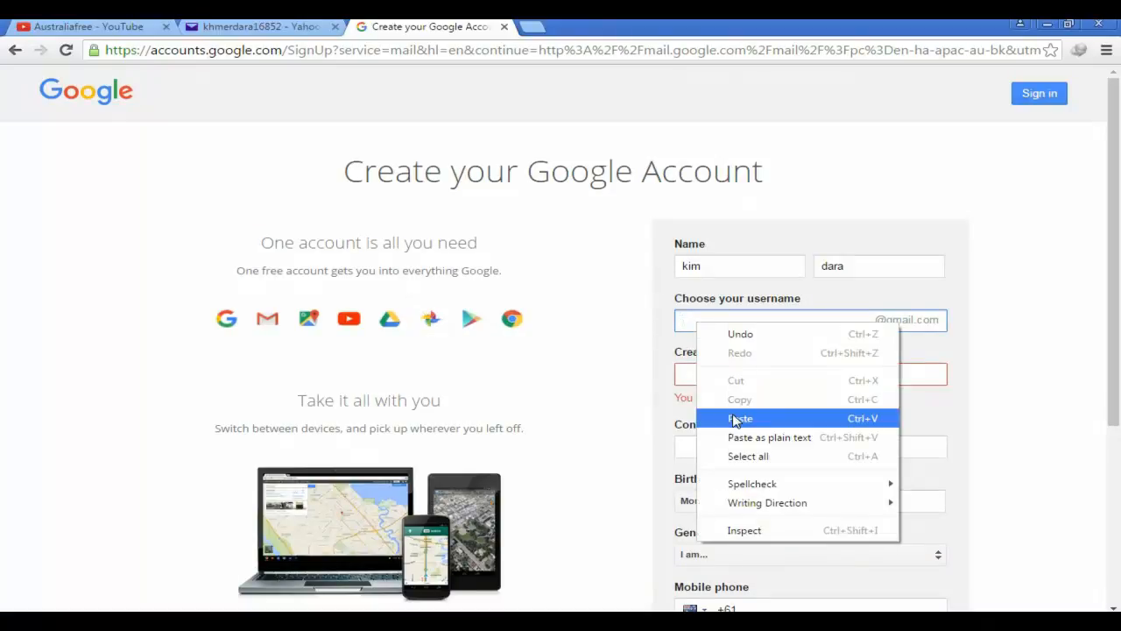
{"action": "left_click", "coordinate": [740, 418]}
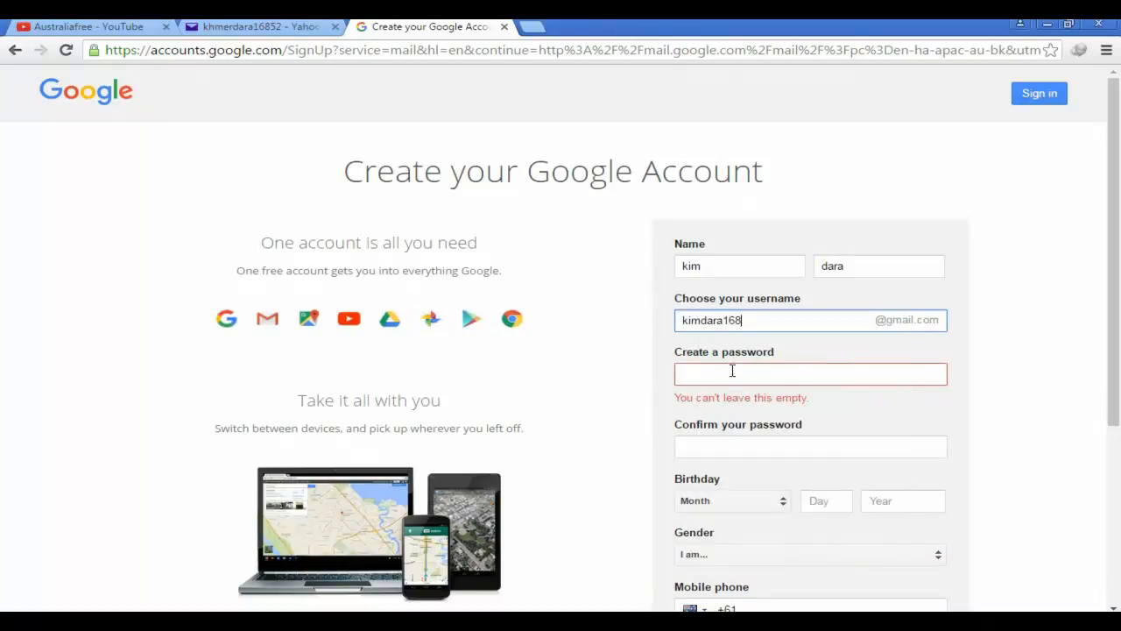
{"action": "left_click", "coordinate": [731, 375]}
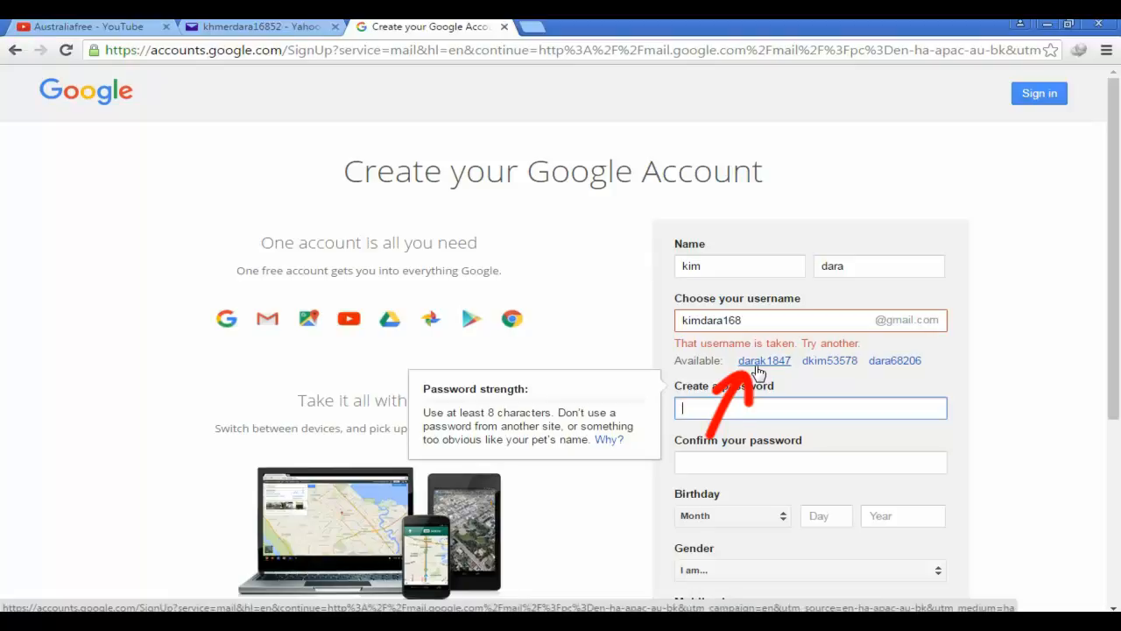
{"action": "left_click", "coordinate": [759, 364]}
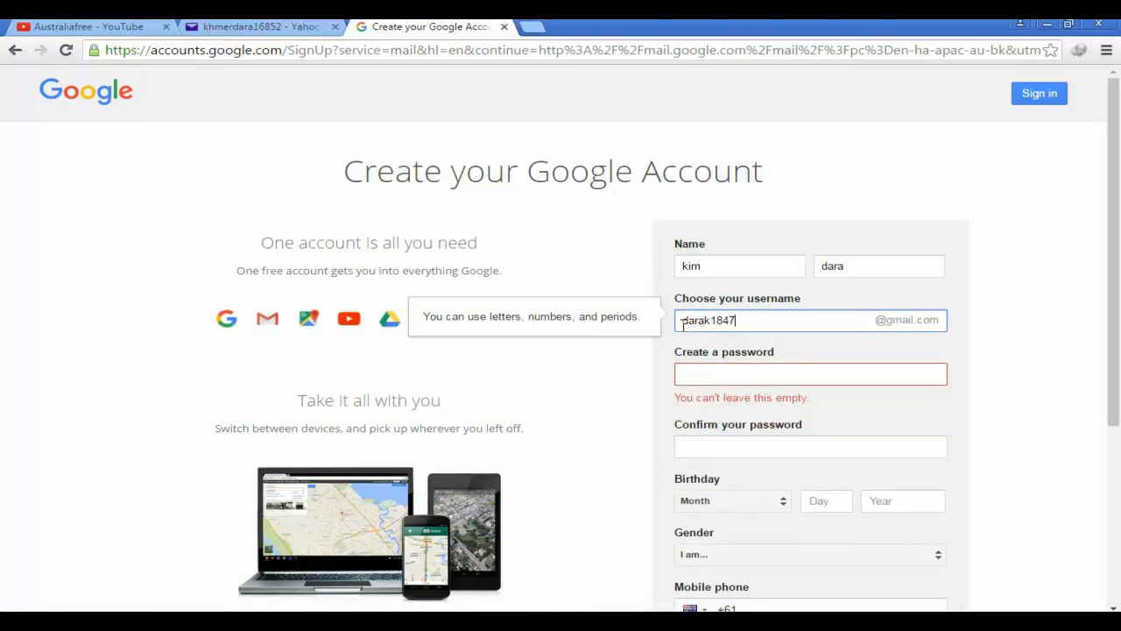
{"action": "left_click", "coordinate": [733, 378]}
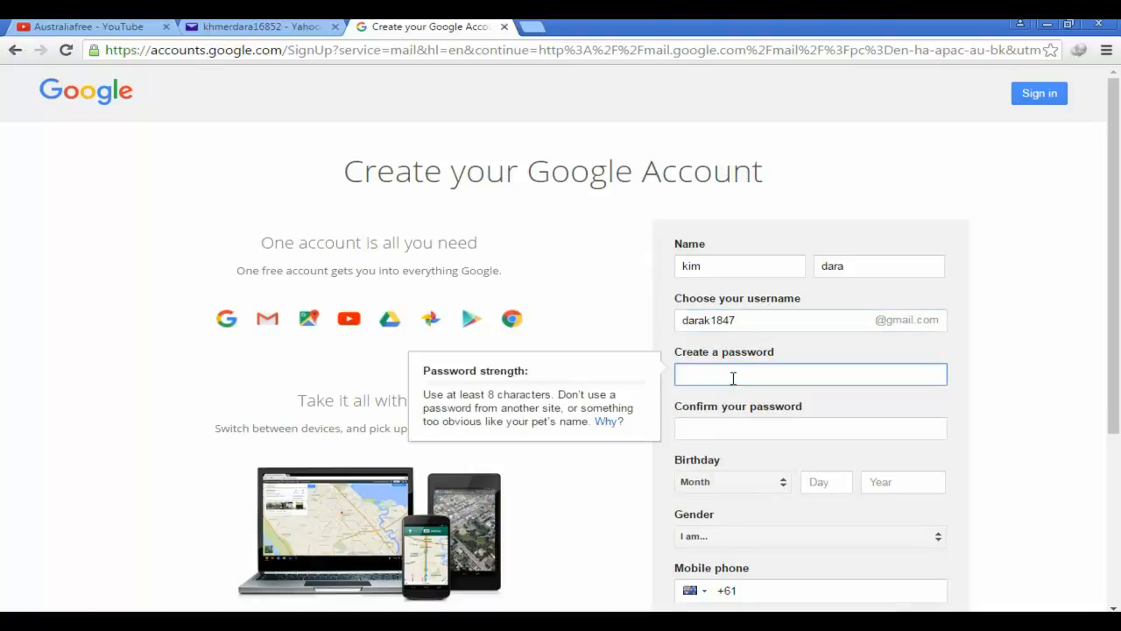
Select and copy the saved password from the Notepad account notes
{"action": "left_click", "coordinate": [435, 613]}
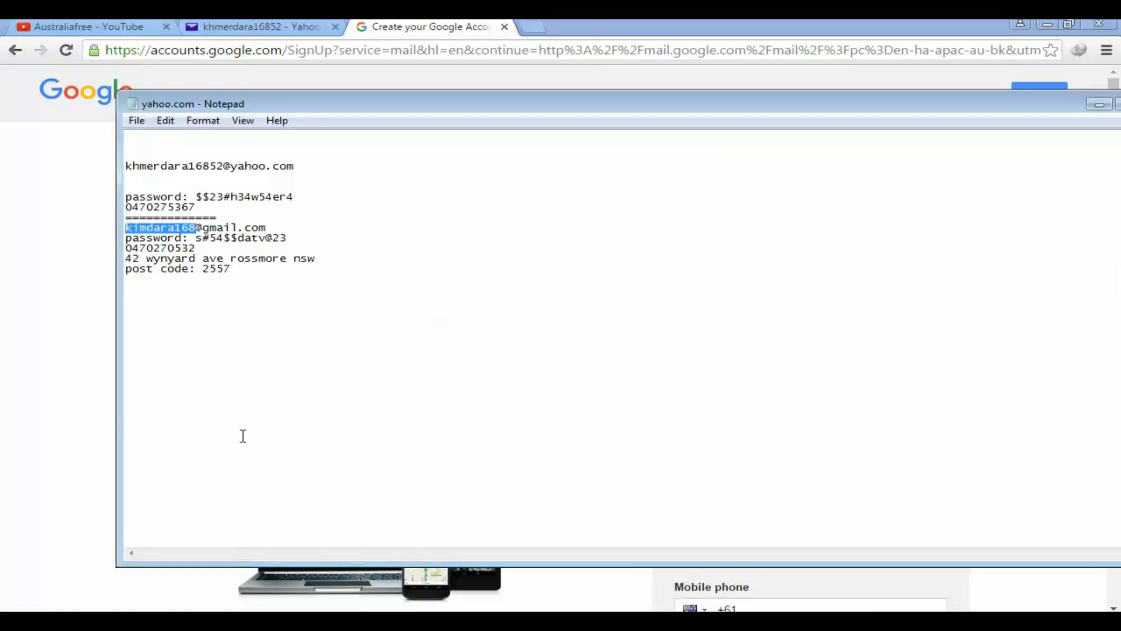
{"action": "left_click", "coordinate": [215, 310]}
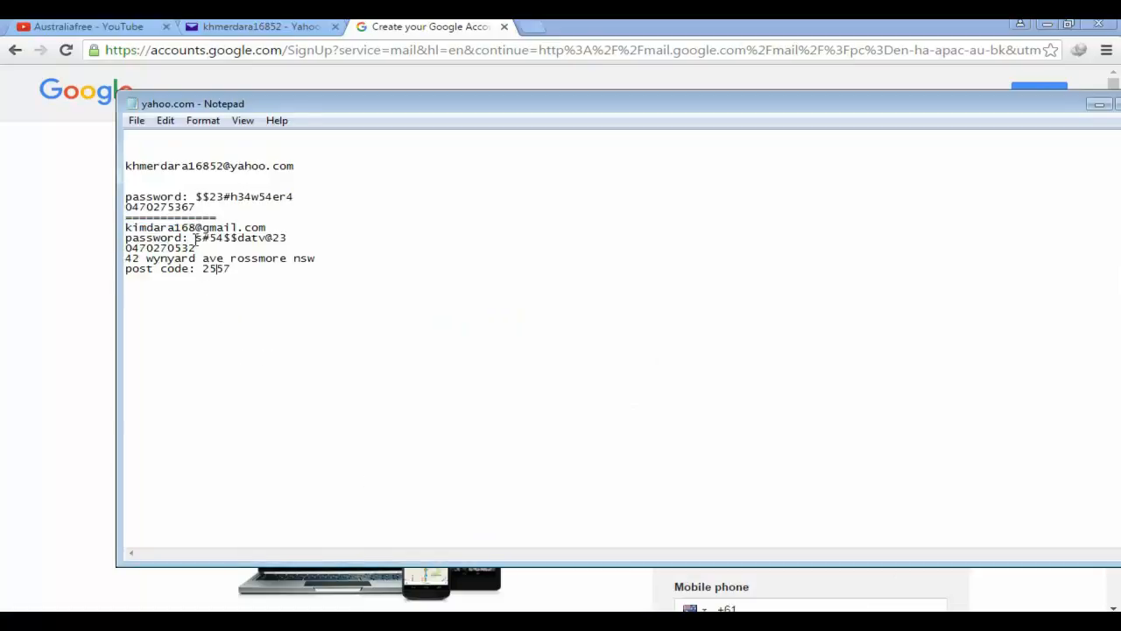
{"action": "left_click_drag", "start_coordinate": [196, 236], "coordinate": [284, 239]}
{"action": "left_click", "coordinate": [235, 238]}
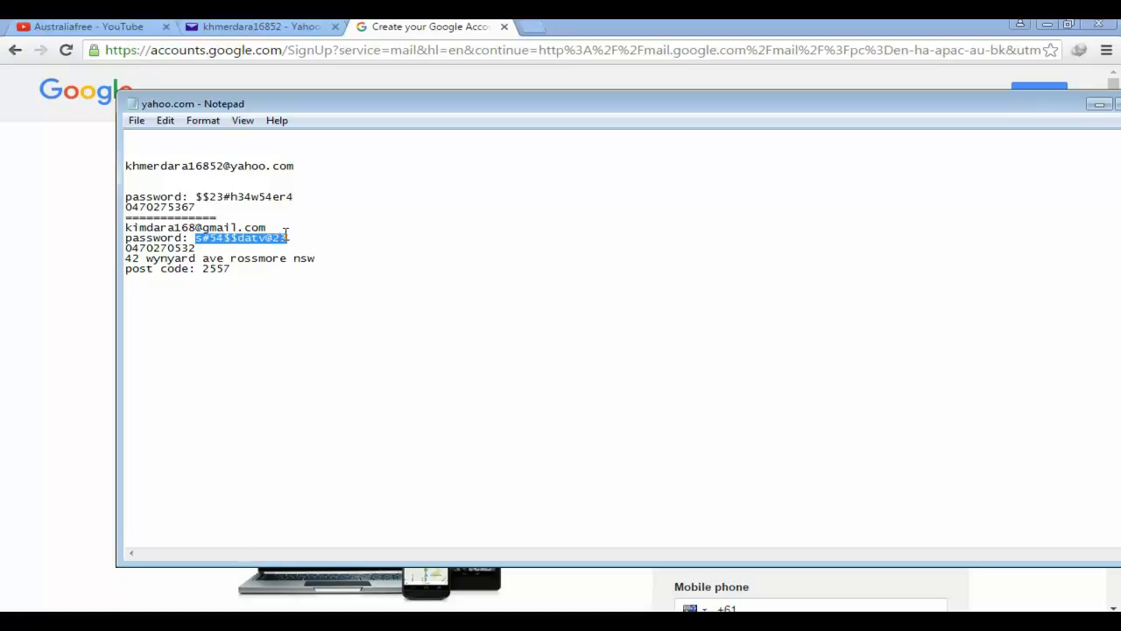
{"action": "right_click", "coordinate": [283, 238]}
{"action": "left_click", "coordinate": [325, 285]}
Paste the password into both Create a password and Confirm your password fields
{"action": "left_click", "coordinate": [115, 370]}
{"action": "left_click", "coordinate": [720, 374]}
{"action": "right_click", "coordinate": [716, 377]}
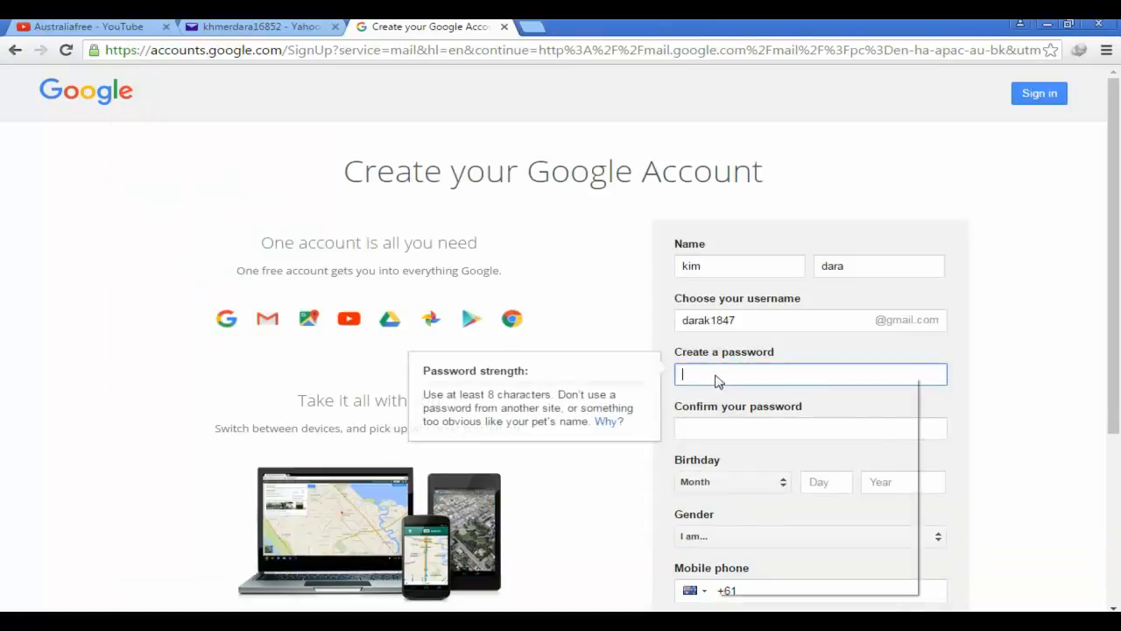
{"action": "left_click", "coordinate": [759, 471]}
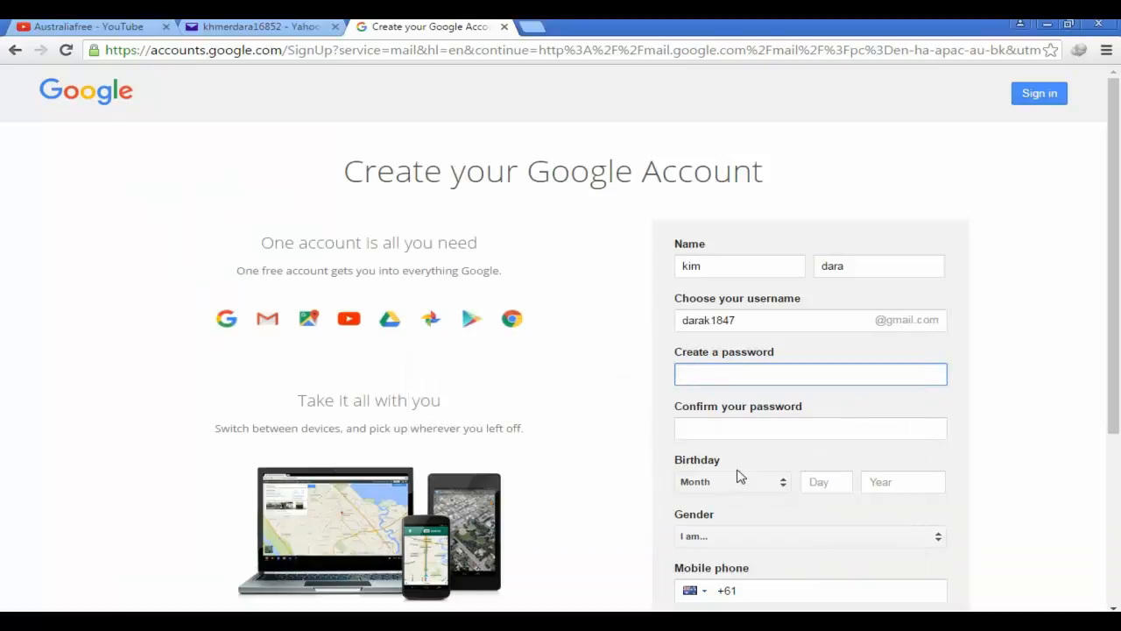
{"action": "left_click", "coordinate": [727, 424]}
{"action": "right_click", "coordinate": [725, 423]}
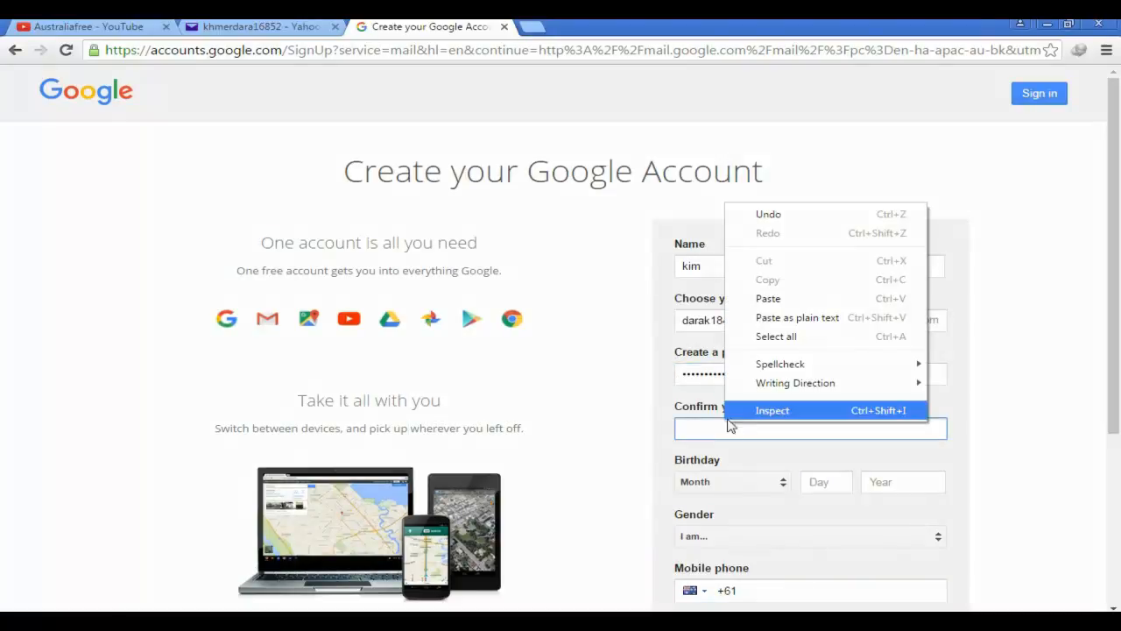
{"action": "left_click", "coordinate": [762, 300]}
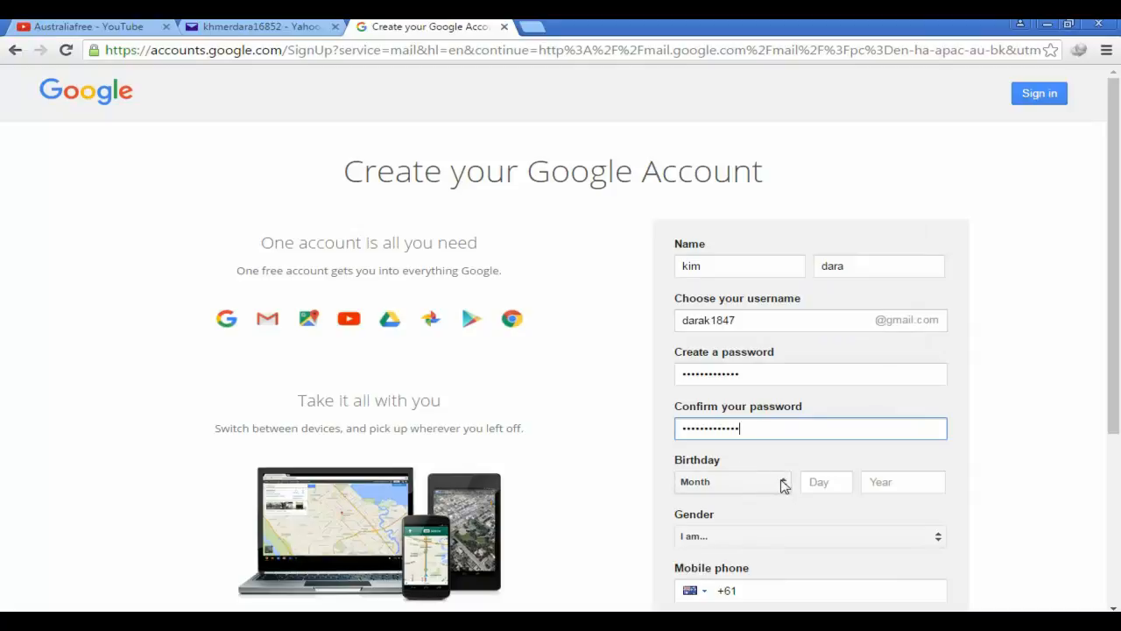
{"action": "left_click", "coordinate": [783, 483]}
Enter the birthday as June 13, 1994
{"action": "left_click", "coordinate": [781, 484]}
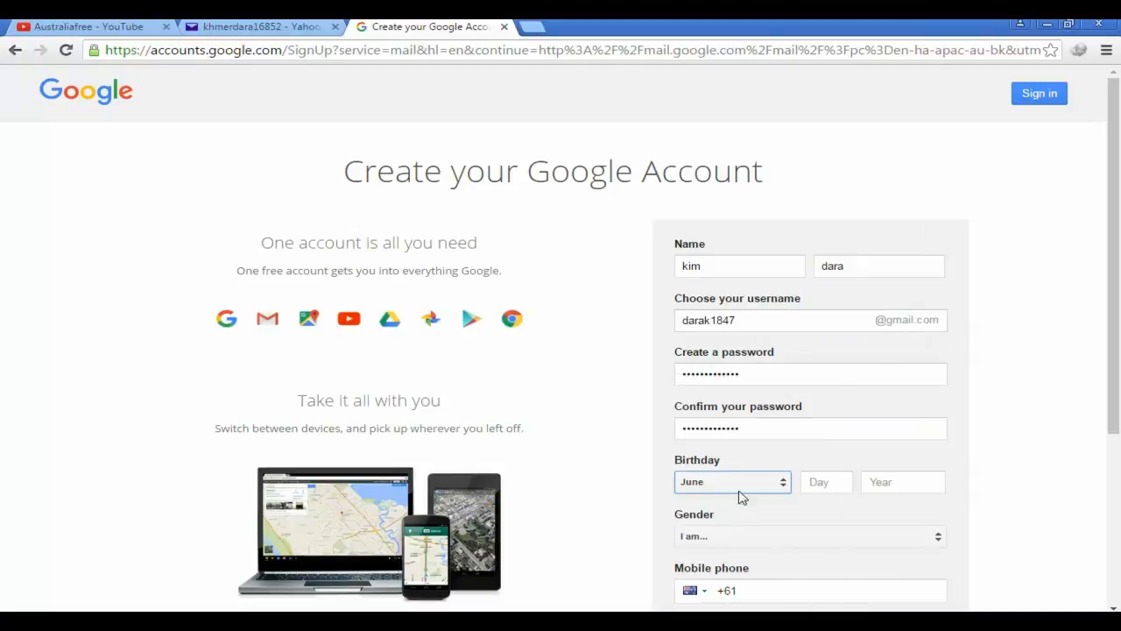
{"action": "left_click", "coordinate": [830, 487]}
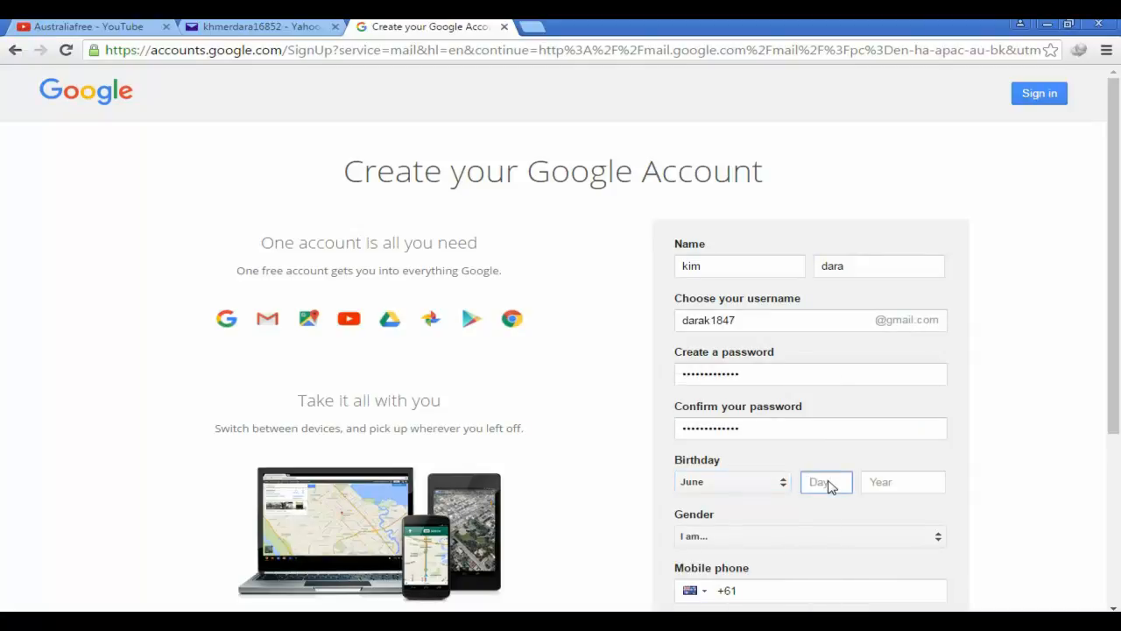
{"action": "type", "text": "13"}
{"action": "left_click", "coordinate": [894, 485]}
{"action": "type", "text": "1"}
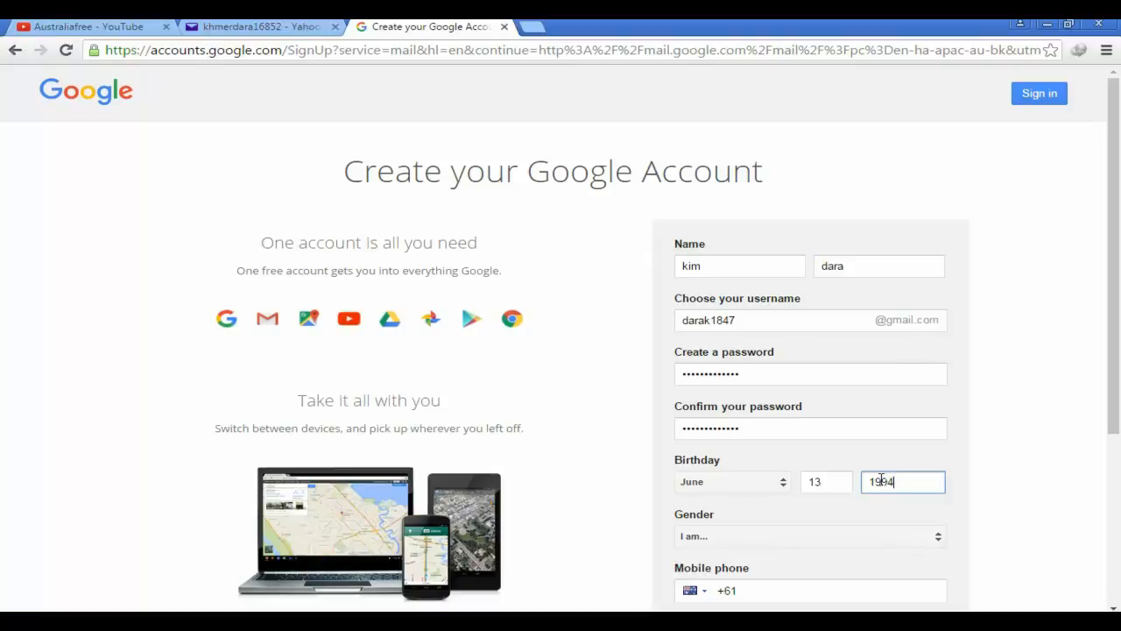
Set the gender to Male
{"action": "left_click", "coordinate": [863, 538]}
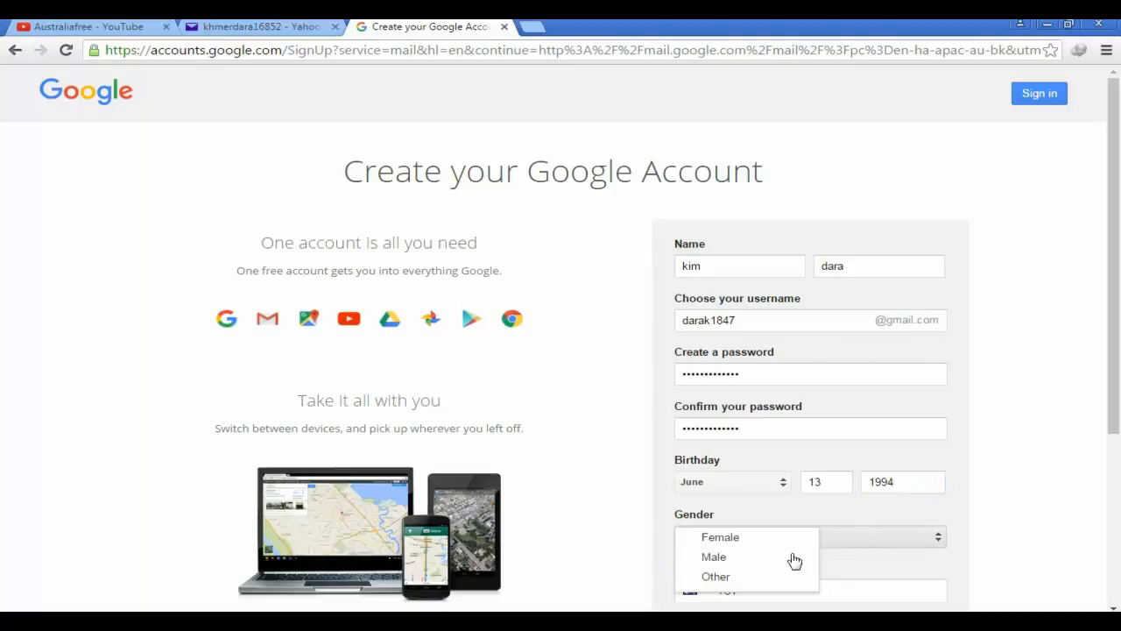
{"action": "left_click", "coordinate": [739, 558]}
{"action": "scroll", "coordinate": [793, 536], "scroll_direction": "down", "scroll_amount": 2}
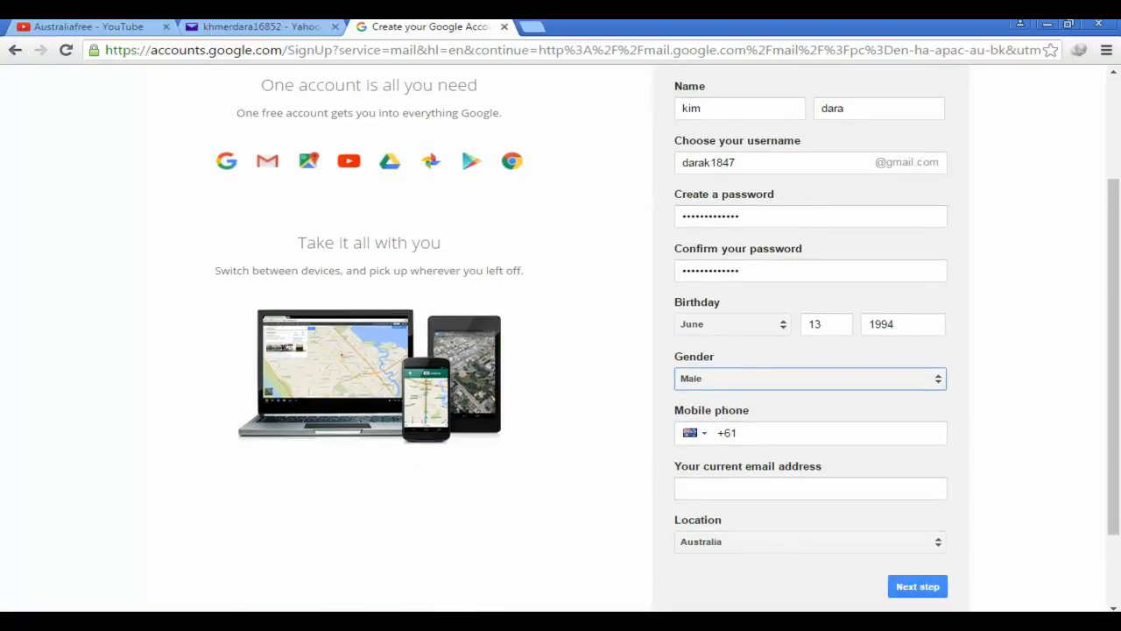
{"action": "key", "text": "alt+Tab"}
Copy the saved phone number from the Notepad notes
{"action": "left_click", "coordinate": [221, 375]}
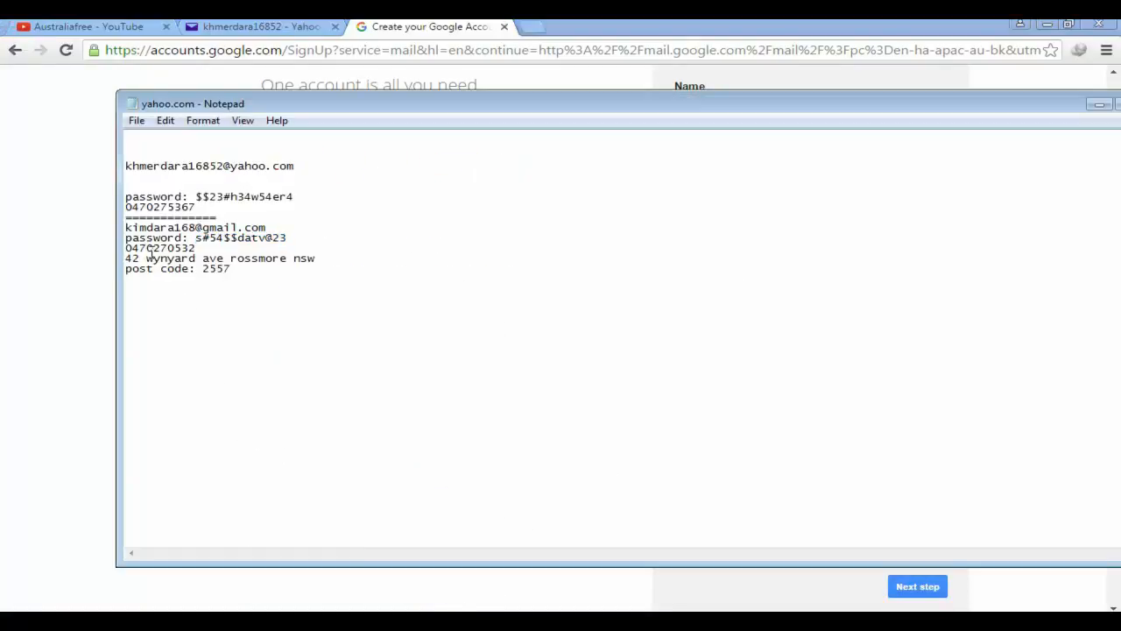
{"action": "left_click_drag", "start_coordinate": [196, 207], "coordinate": [125, 207]}
{"action": "right_click", "coordinate": [153, 210]}
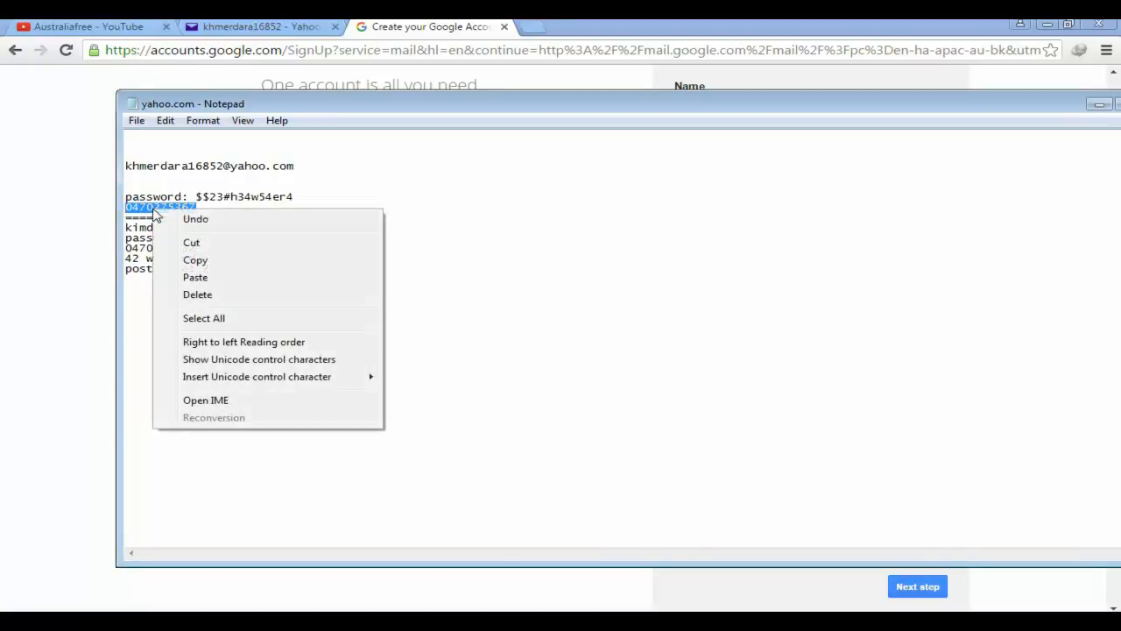
{"action": "left_click", "coordinate": [197, 259]}
{"action": "key", "text": "alt+Tab"}
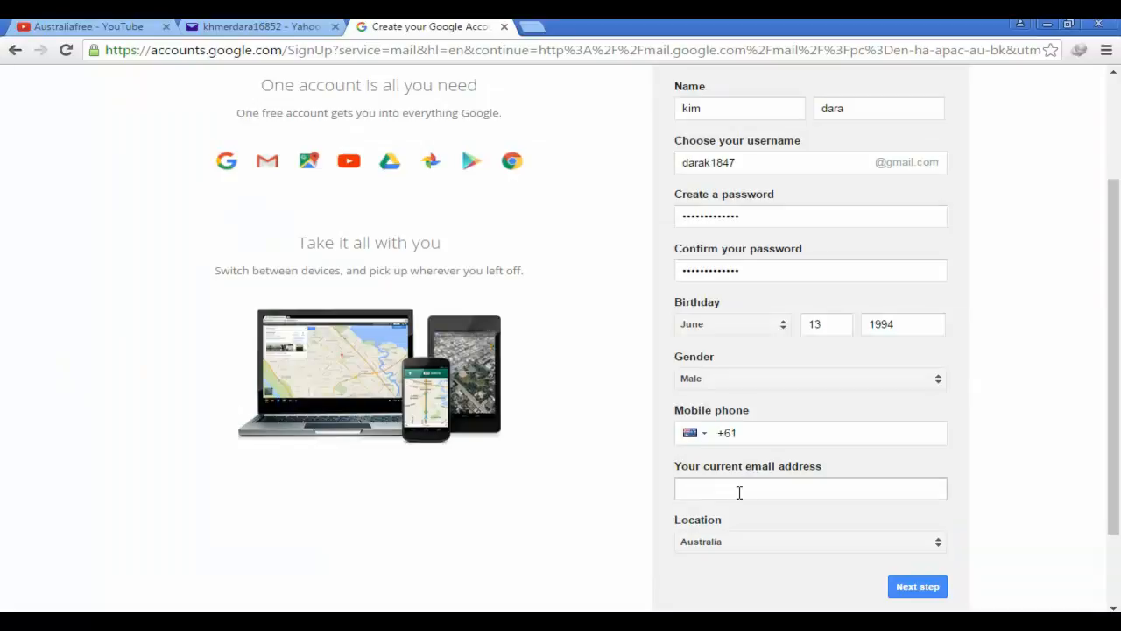
Paste the number into Mobile phone after +61 and delete its leading 0
{"action": "left_click", "coordinate": [759, 433]}
{"action": "right_click", "coordinate": [758, 432]}
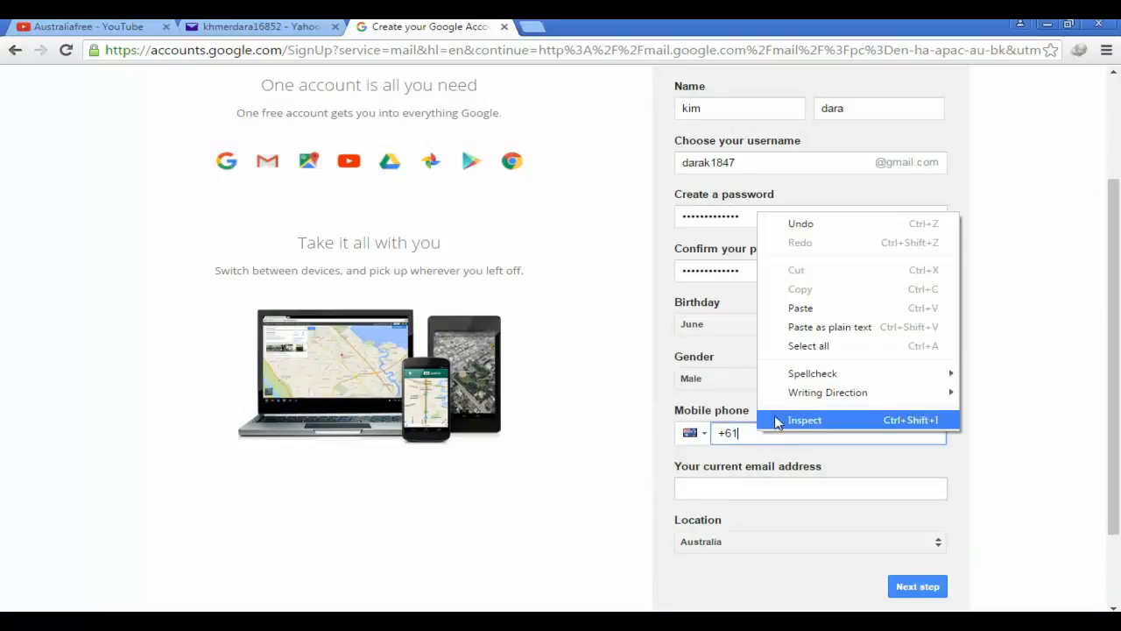
{"action": "left_click", "coordinate": [788, 308]}
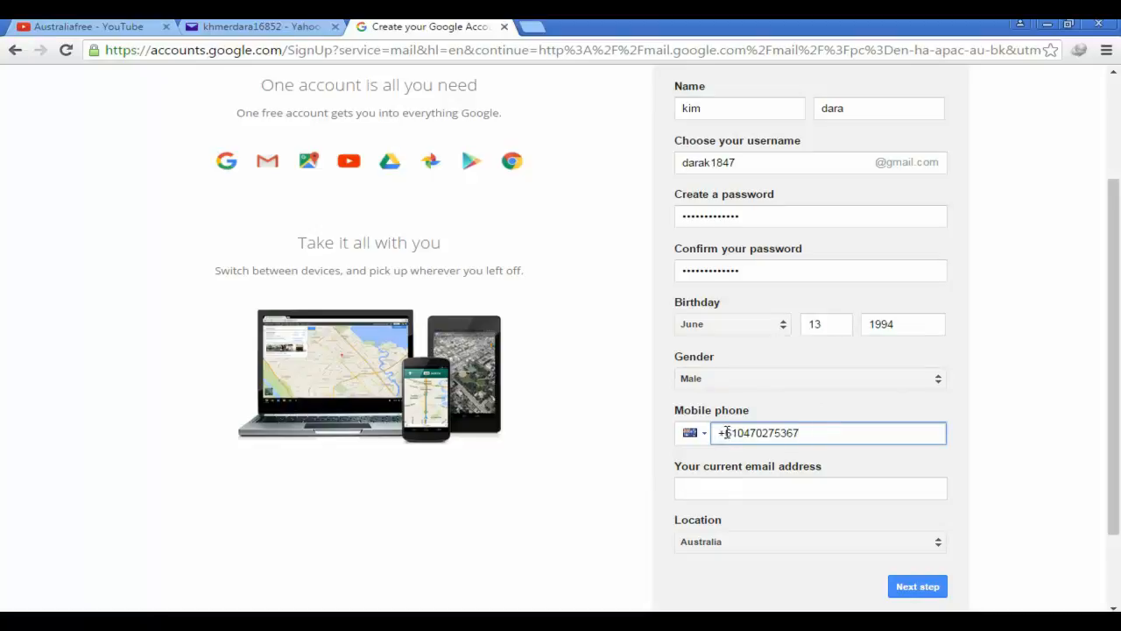
{"action": "left_click", "coordinate": [745, 433]}
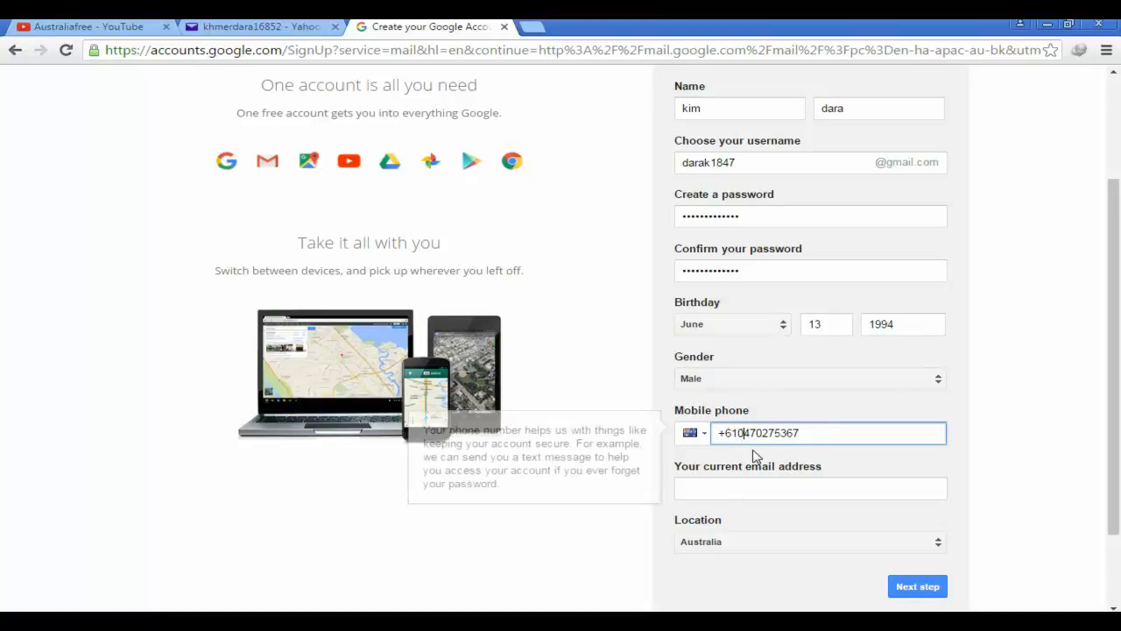
{"action": "key", "text": "BackSpace"}
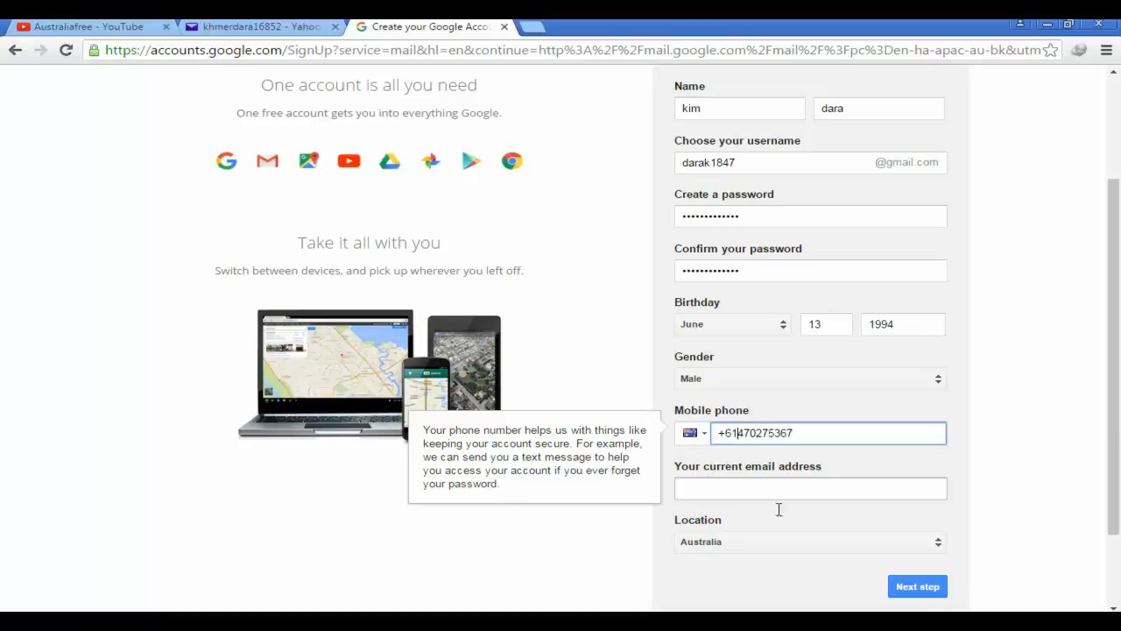
{"action": "key", "text": "alt+Tab"}
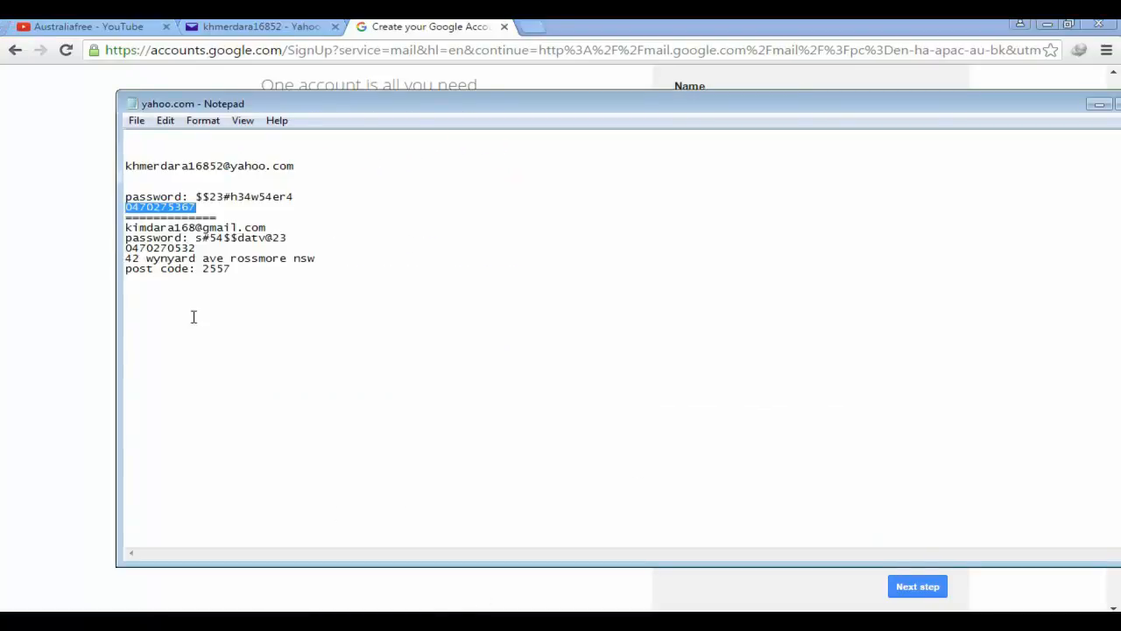
Copy the Yahoo email address from the notes into 'Your current email address'
{"action": "left_click", "coordinate": [291, 179]}
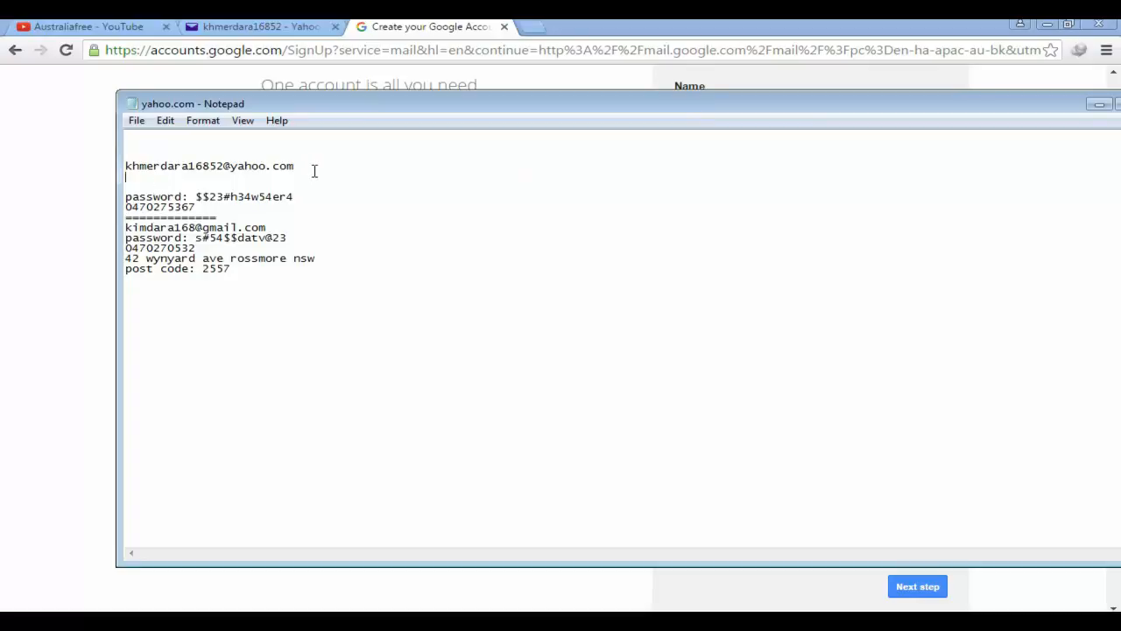
{"action": "left_click_drag", "start_coordinate": [302, 167], "coordinate": [122, 168]}
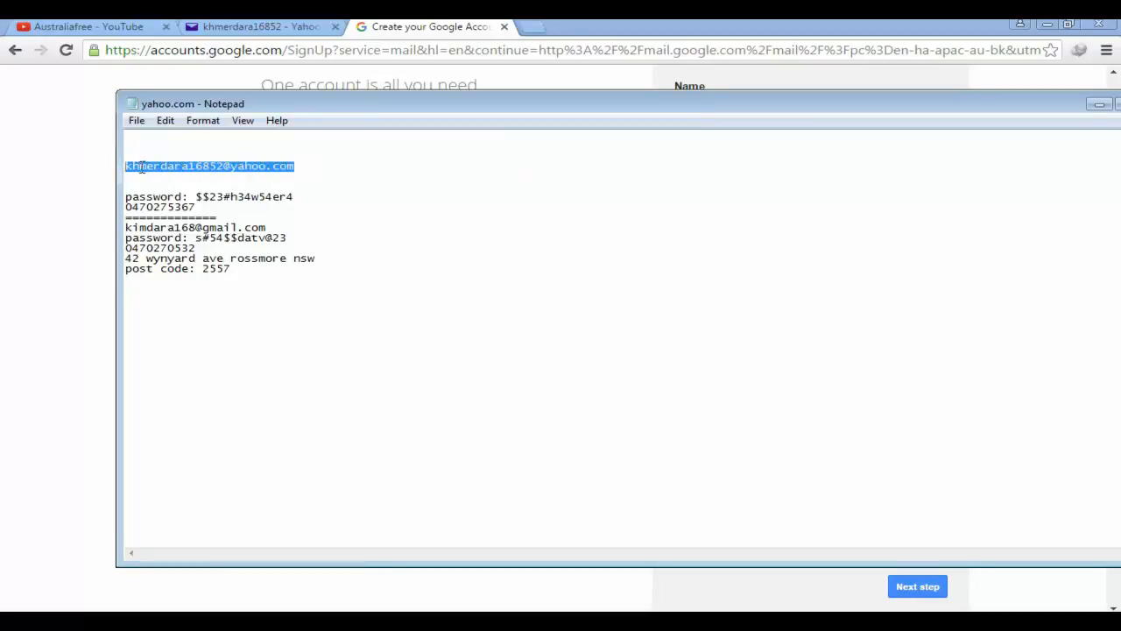
{"action": "right_click", "coordinate": [151, 163]}
{"action": "left_click", "coordinate": [194, 214]}
{"action": "left_click", "coordinate": [77, 264]}
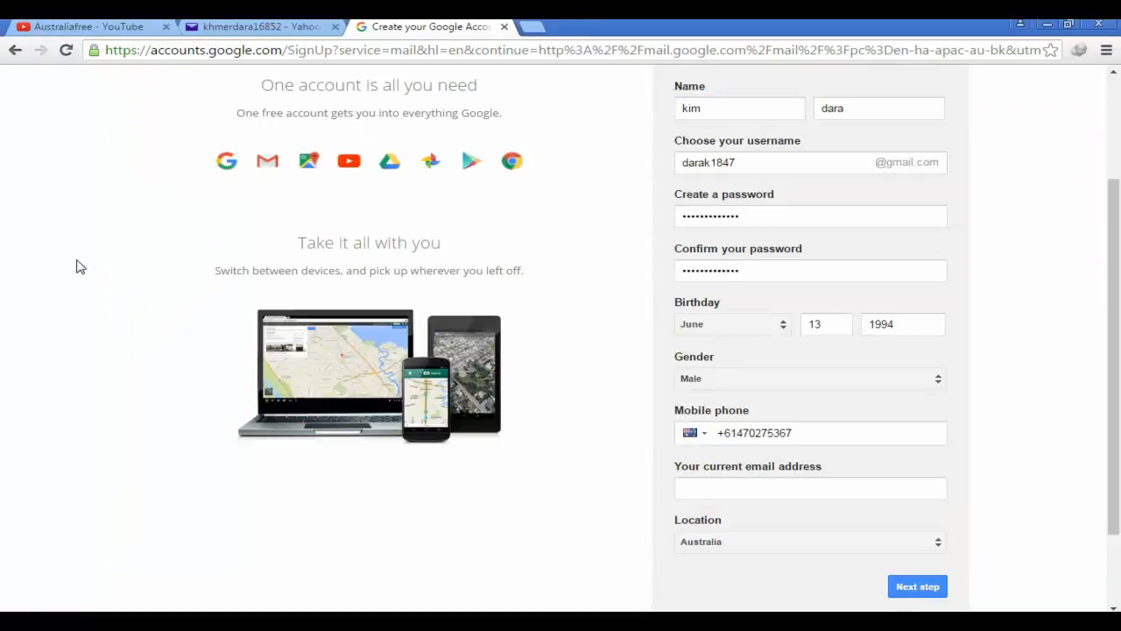
{"action": "left_click", "coordinate": [755, 486]}
{"action": "right_click", "coordinate": [754, 485]}
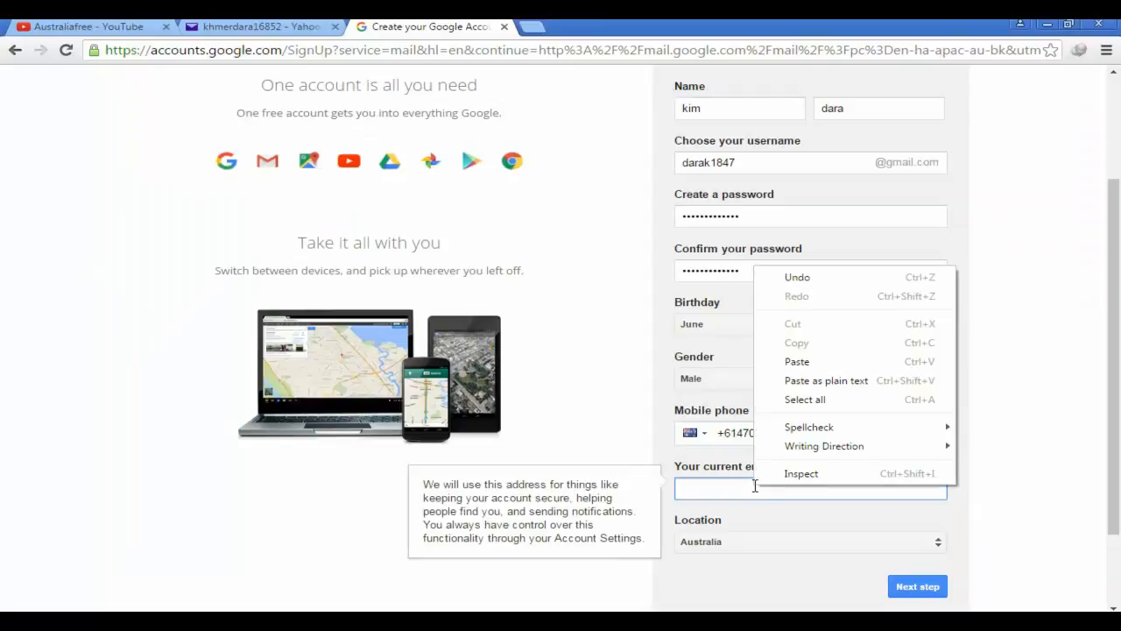
{"action": "key", "text": "ctrl+v"}
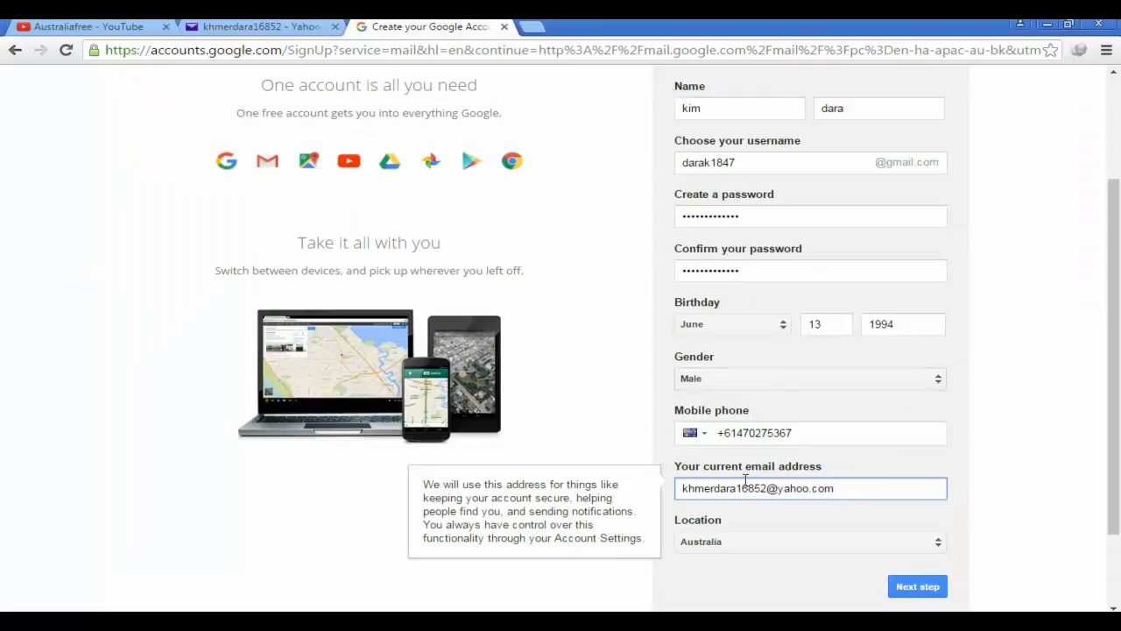
Review the completed sign-up form and submit it with Next step
{"action": "scroll", "coordinate": [941, 447], "scroll_direction": "down", "scroll_amount": 1}
{"action": "scroll", "coordinate": [954, 473], "scroll_direction": "down", "scroll_amount": 1}
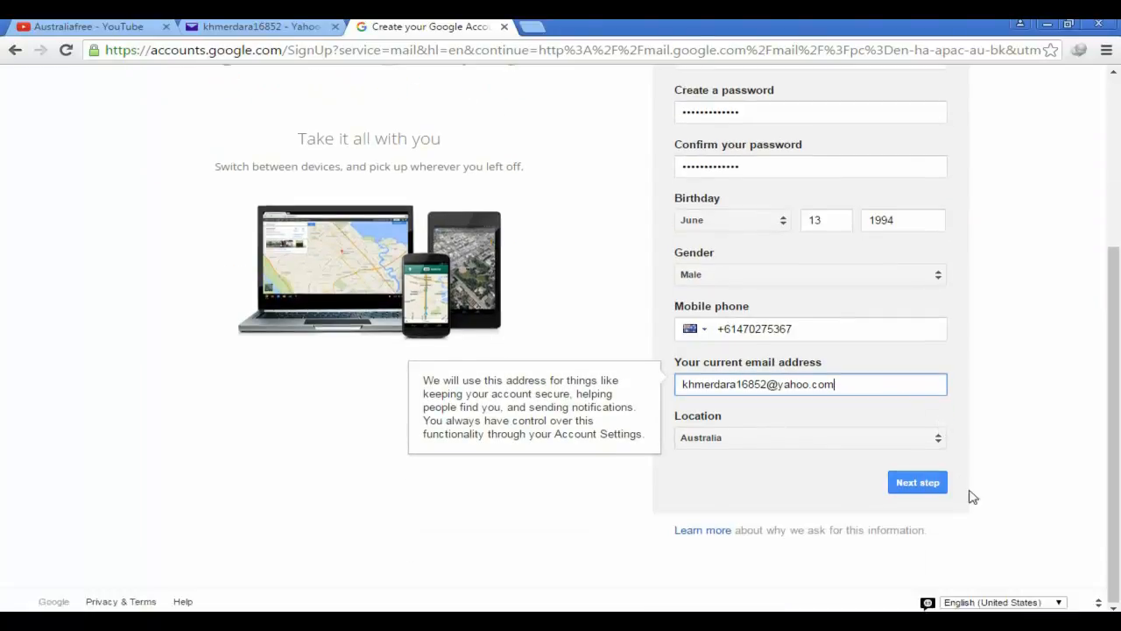
{"action": "scroll", "coordinate": [1112, 431], "scroll_direction": "up", "scroll_amount": 3}
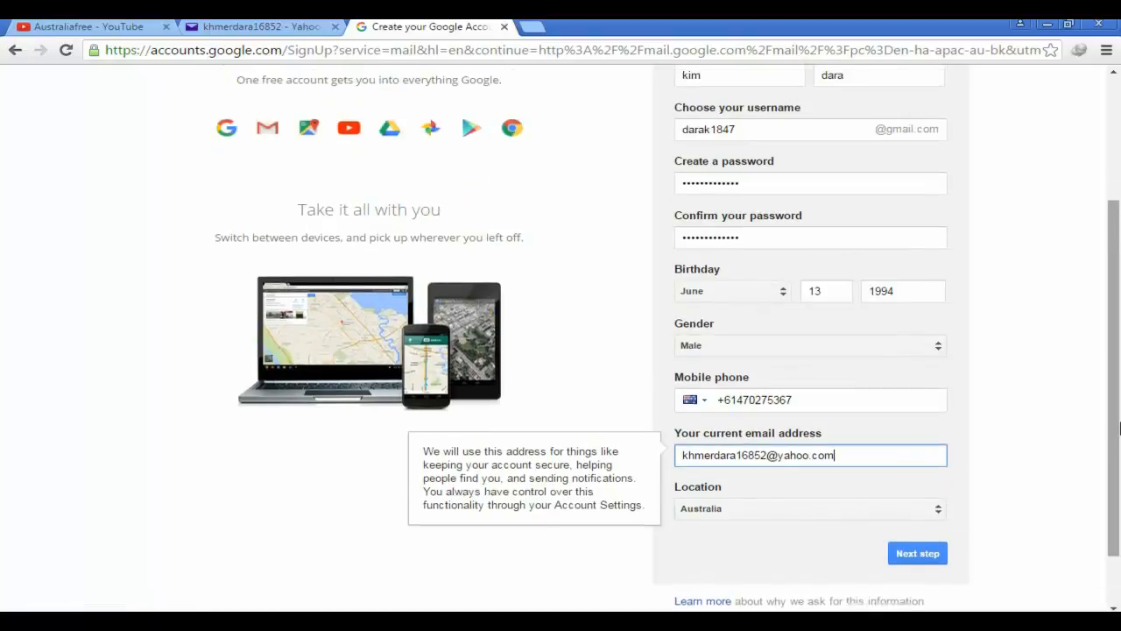
{"action": "scroll", "coordinate": [1101, 430], "scroll_direction": "down", "scroll_amount": 3}
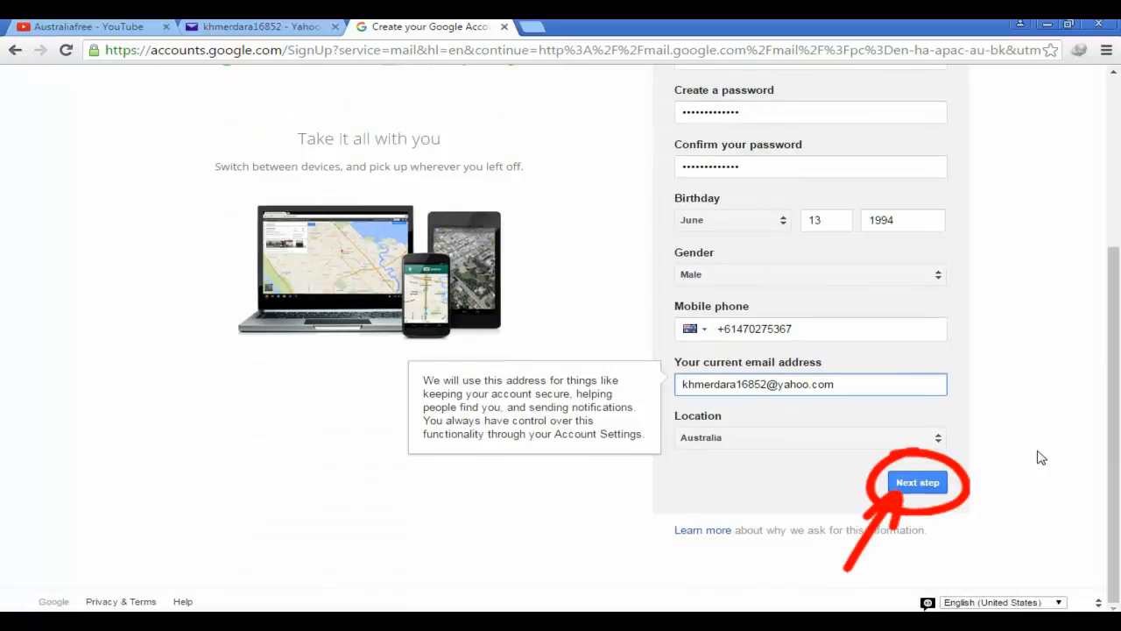
{"action": "scroll", "coordinate": [1039, 458], "scroll_direction": "up", "scroll_amount": 1}
{"action": "scroll", "coordinate": [1007, 473], "scroll_direction": "down", "scroll_amount": 1}
{"action": "left_click", "coordinate": [927, 483]}
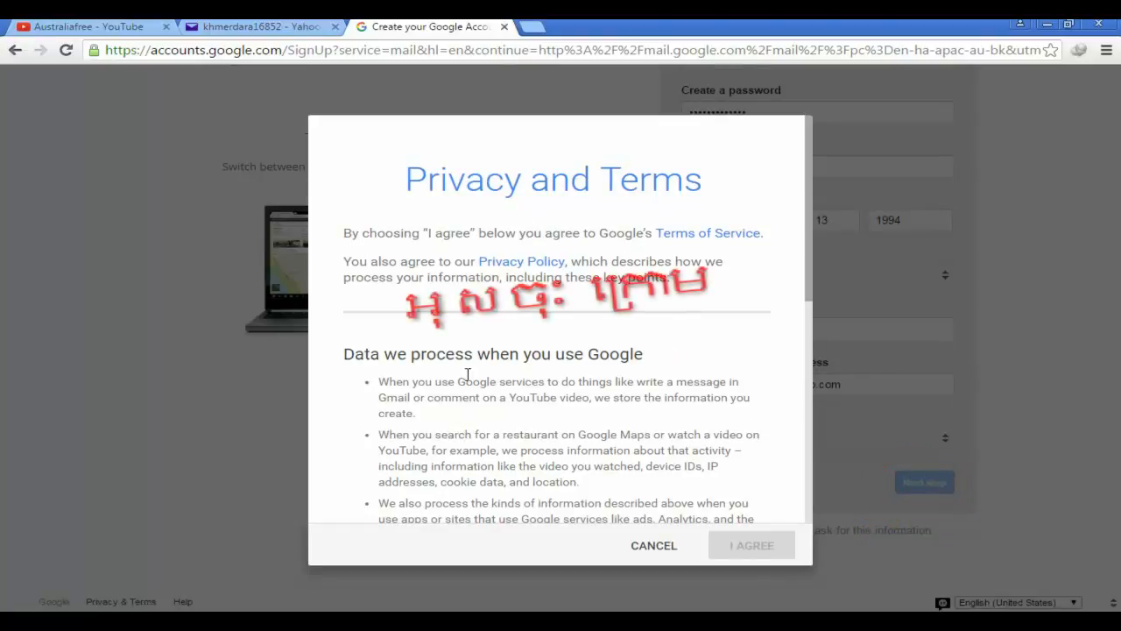
Read through the Privacy and Terms dialog and accept it with I AGREE
{"action": "scroll", "coordinate": [504, 285], "scroll_direction": "down", "scroll_amount": 10}
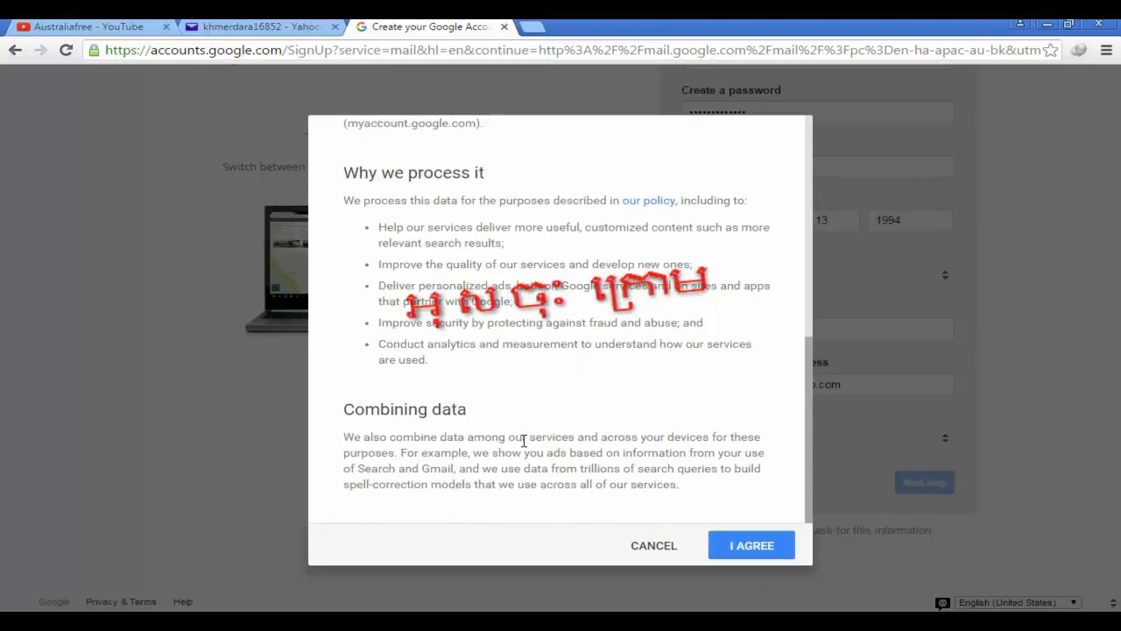
{"action": "scroll", "coordinate": [512, 429], "scroll_direction": "up", "scroll_amount": 5}
{"action": "scroll", "coordinate": [508, 427], "scroll_direction": "up", "scroll_amount": 2}
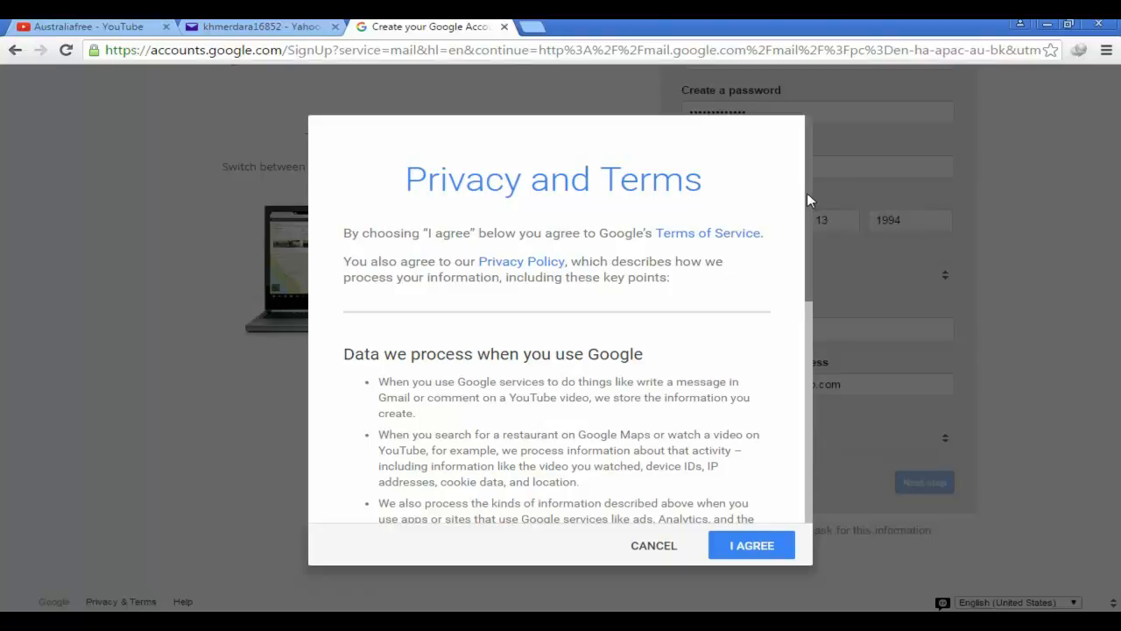
{"action": "left_click_drag", "start_coordinate": [807, 193], "coordinate": [812, 145]}
{"action": "scroll", "coordinate": [518, 431], "scroll_direction": "down", "scroll_amount": 4}
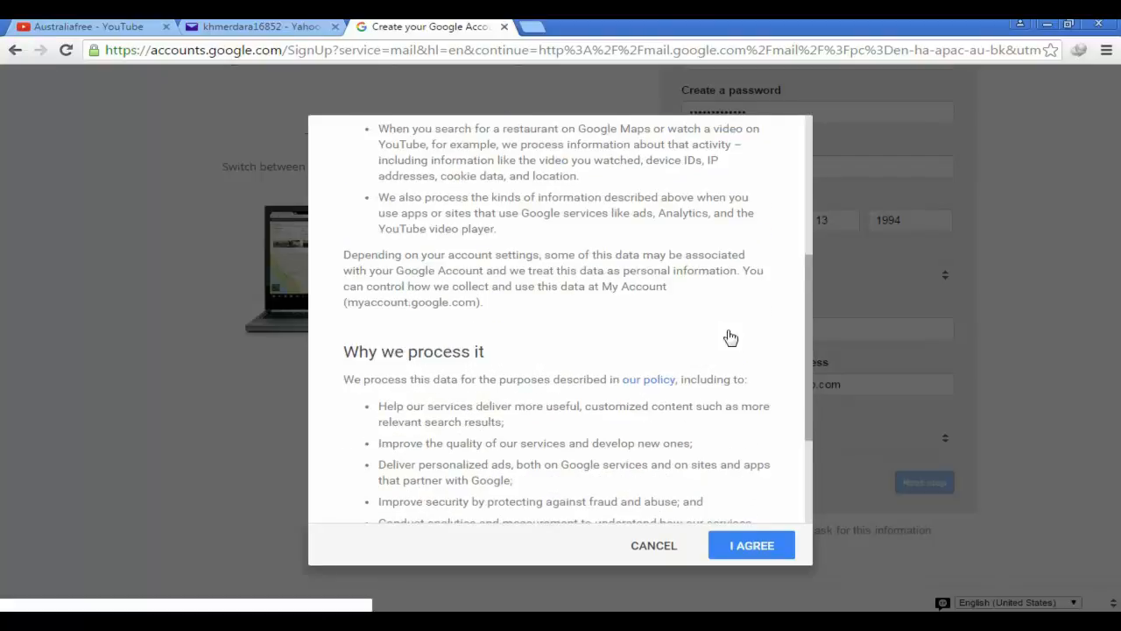
{"action": "scroll", "coordinate": [809, 323], "scroll_direction": "down", "scroll_amount": 2}
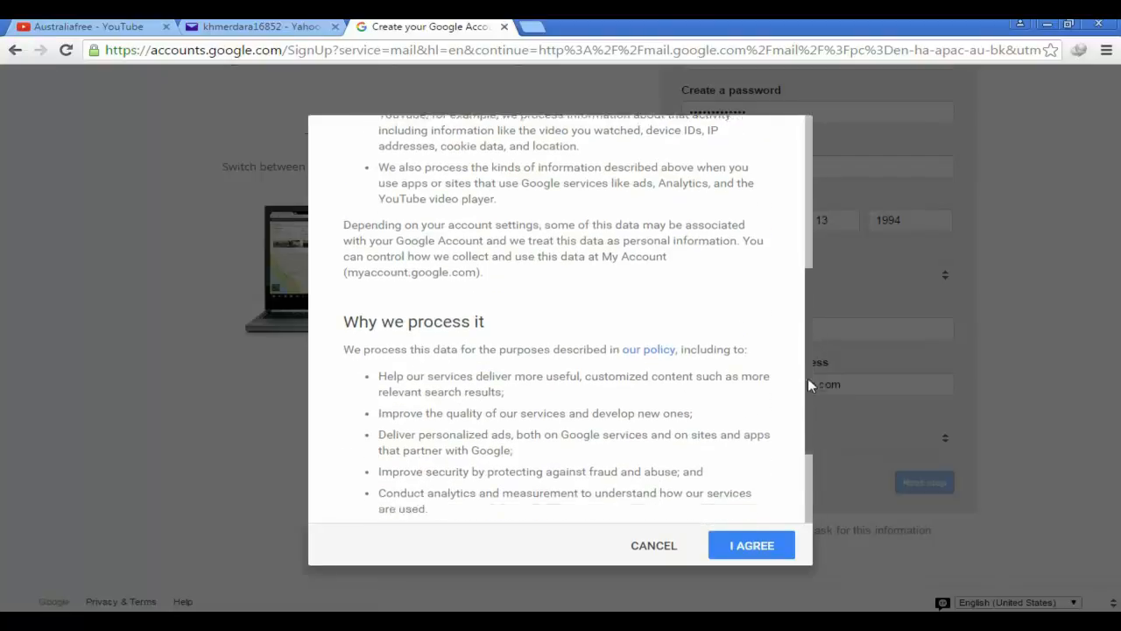
{"action": "left_click_drag", "start_coordinate": [806, 374], "coordinate": [819, 131]}
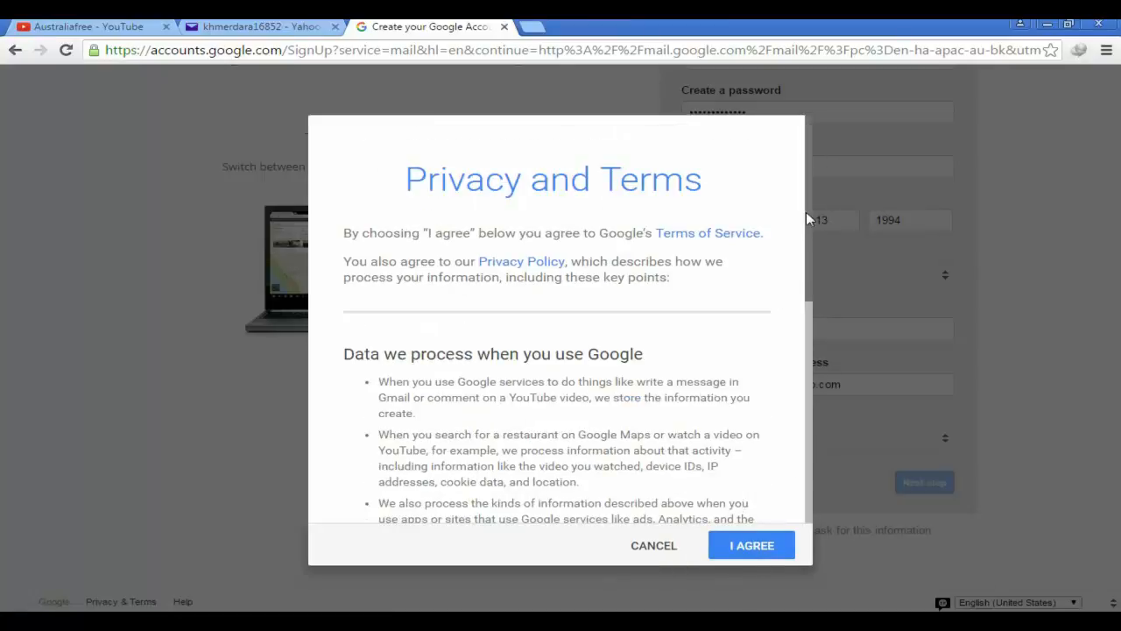
{"action": "scroll", "coordinate": [808, 258], "scroll_direction": "down", "scroll_amount": 2}
{"action": "scroll", "coordinate": [808, 257], "scroll_direction": "down", "scroll_amount": 5}
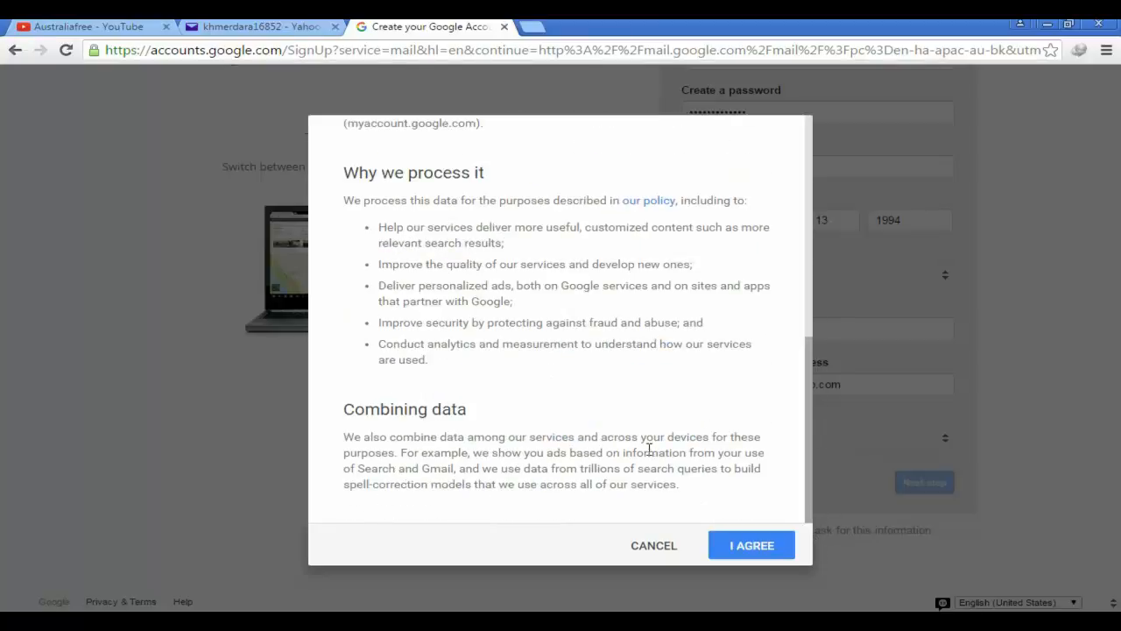
{"action": "scroll", "coordinate": [635, 451], "scroll_direction": "up", "scroll_amount": 5}
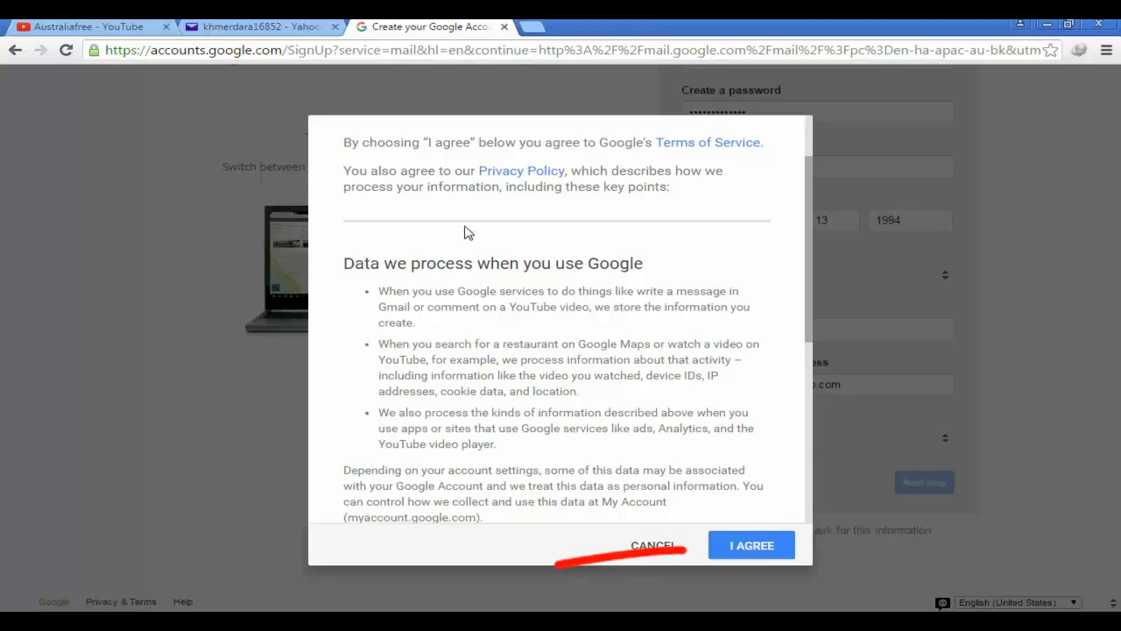
{"action": "scroll", "coordinate": [538, 251], "scroll_direction": "down", "scroll_amount": 5}
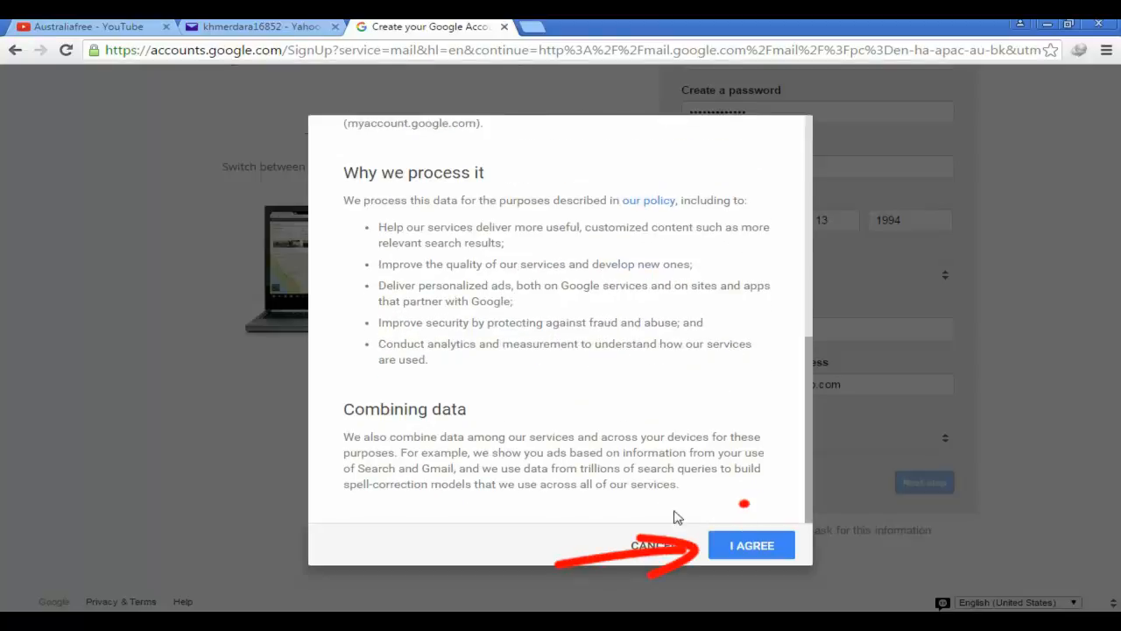
{"action": "left_click", "coordinate": [751, 548]}
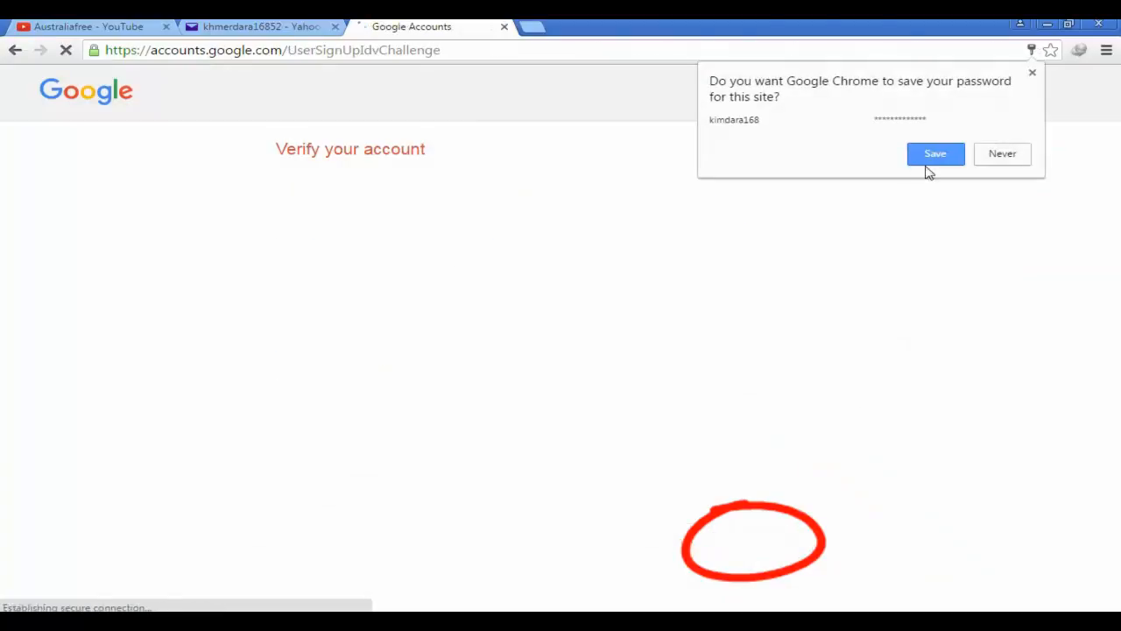
Decline saving the password, request the code by text message, and submit the received SMS code
{"action": "left_click", "coordinate": [1002, 155]}
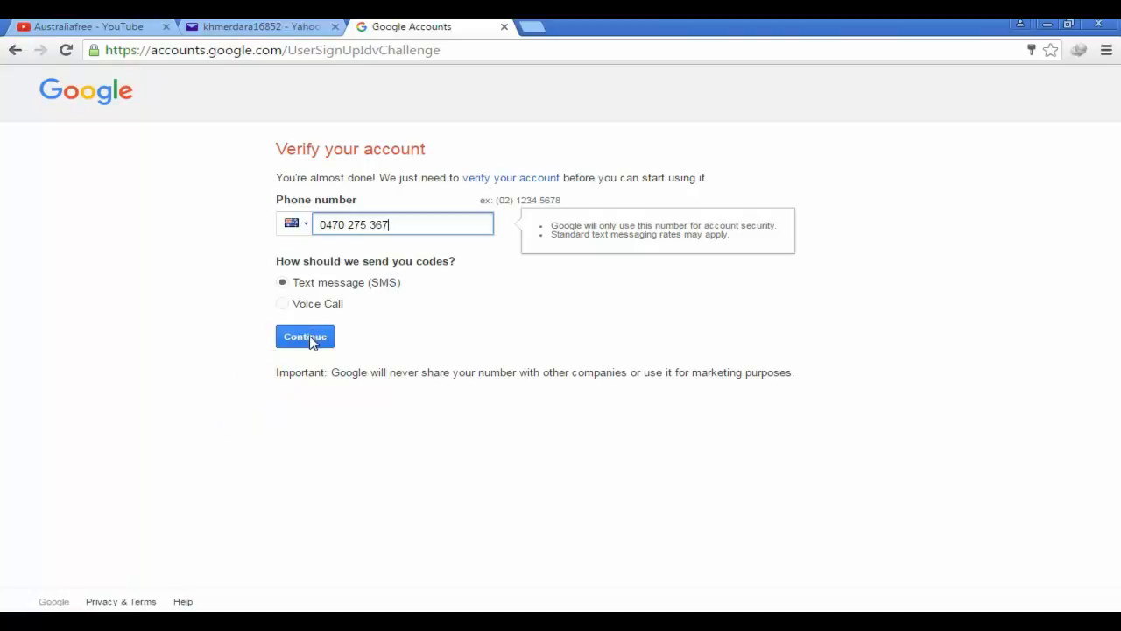
{"action": "left_click", "coordinate": [312, 343]}
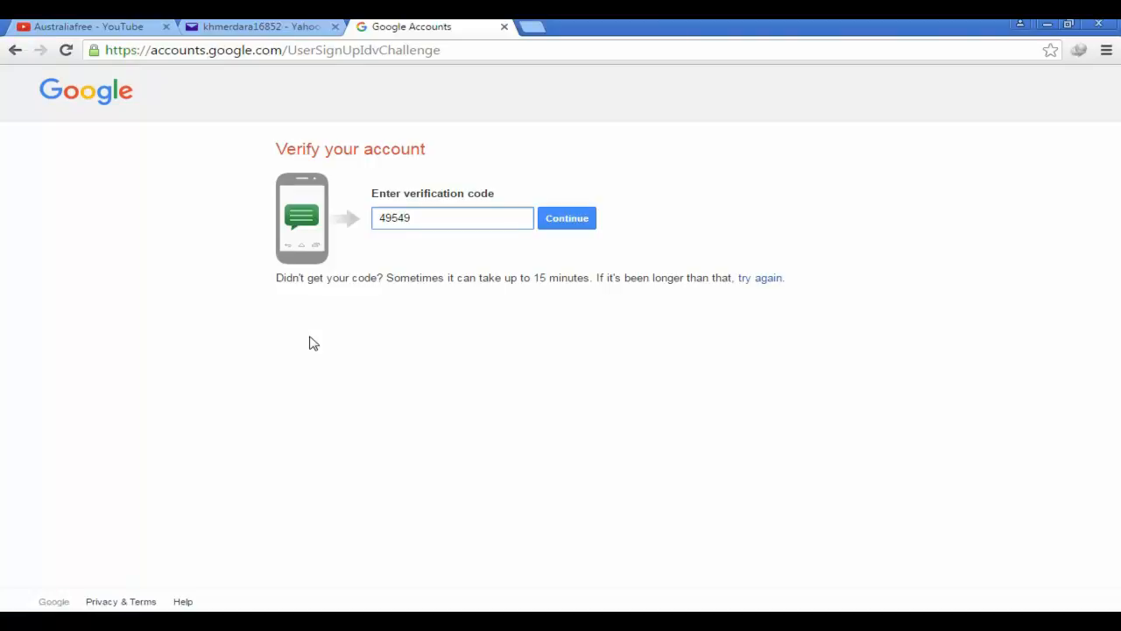
{"action": "left_click", "coordinate": [567, 221]}
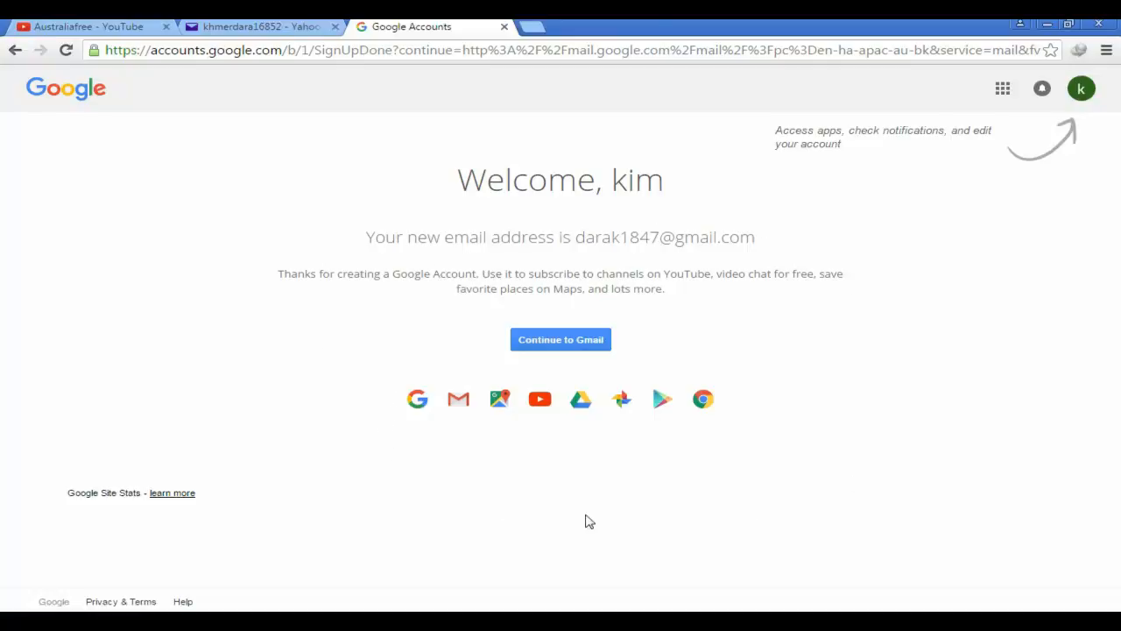
Continue from the Welcome page to Gmail
{"action": "left_click", "coordinate": [579, 344]}
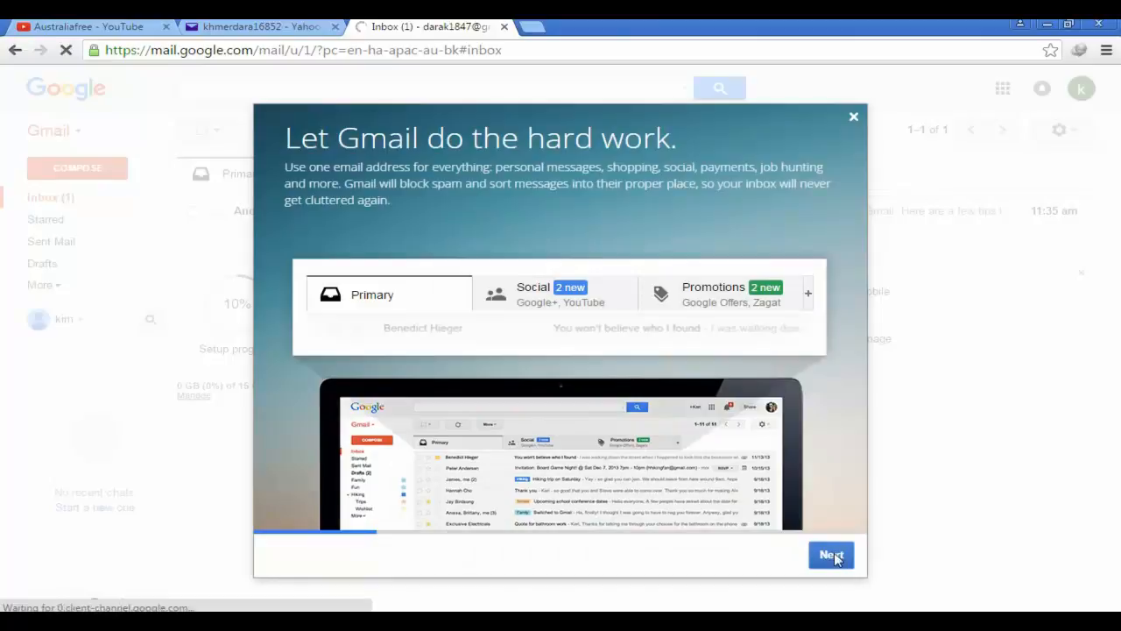
Click through all Gmail welcome tour slides and finish with Go to Gmail
{"action": "left_click", "coordinate": [831, 554]}
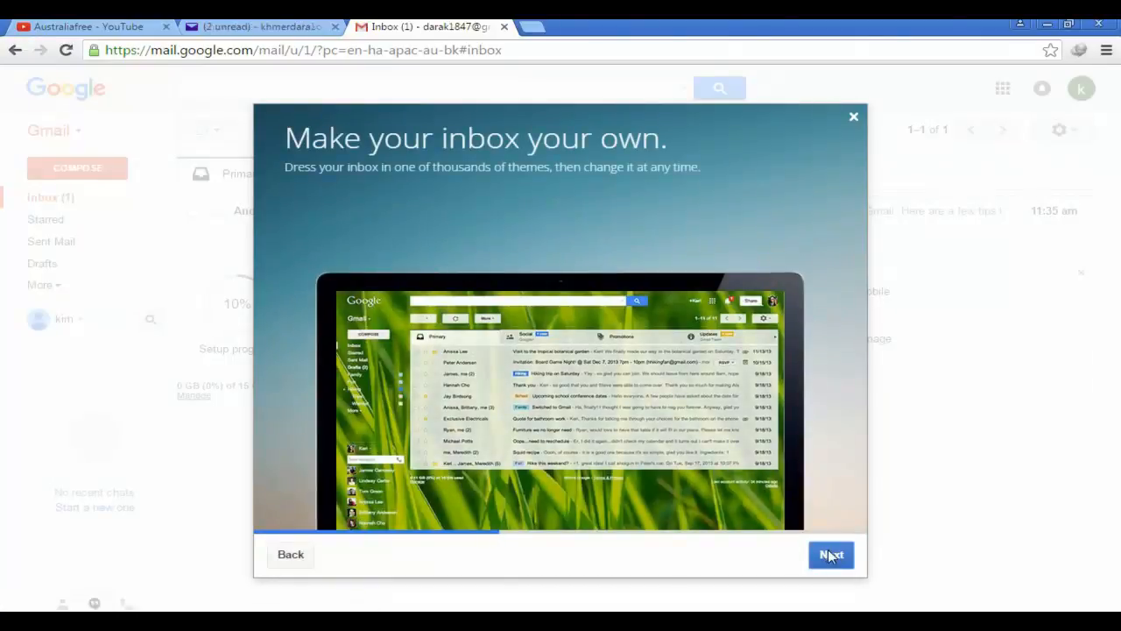
{"action": "left_click", "coordinate": [830, 556]}
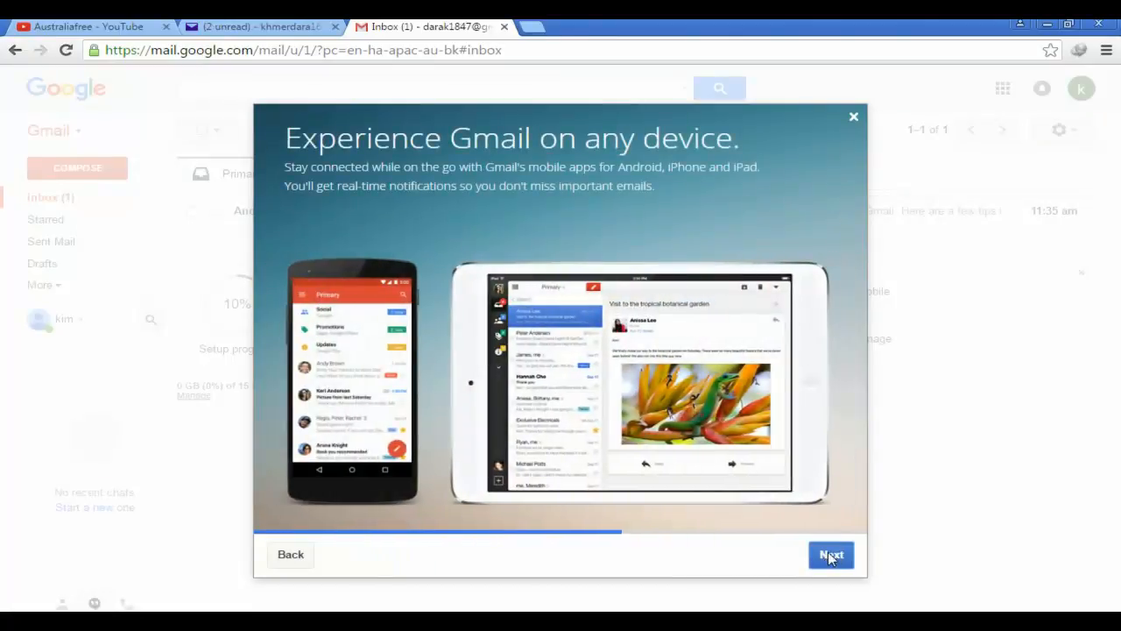
{"action": "left_click", "coordinate": [831, 556]}
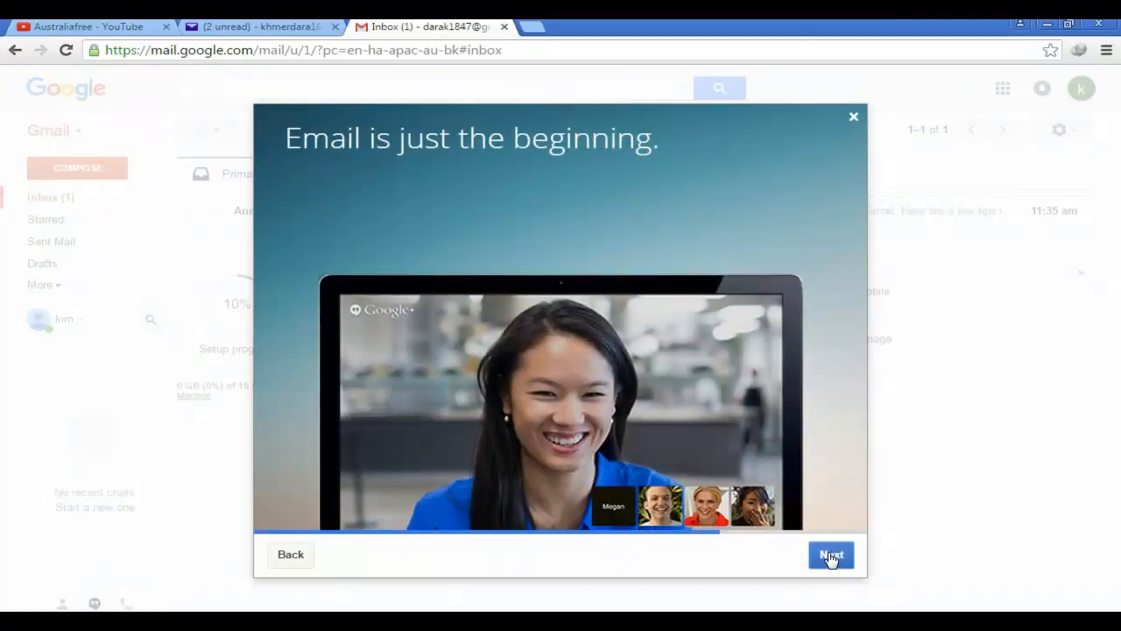
{"action": "left_click", "coordinate": [831, 557]}
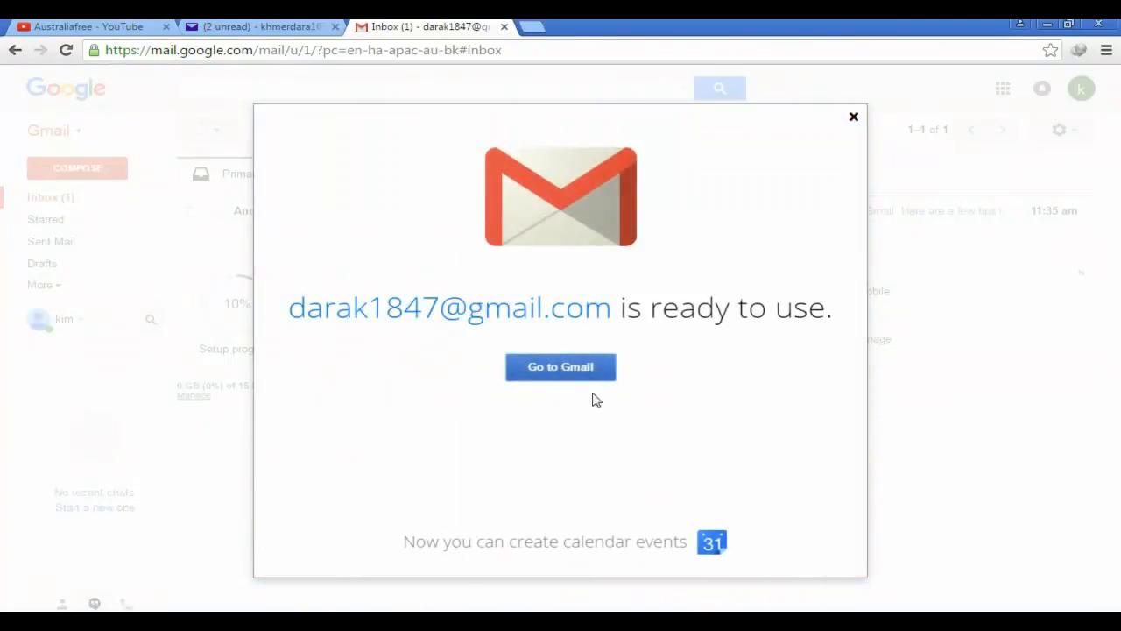
{"action": "left_click", "coordinate": [560, 368]}
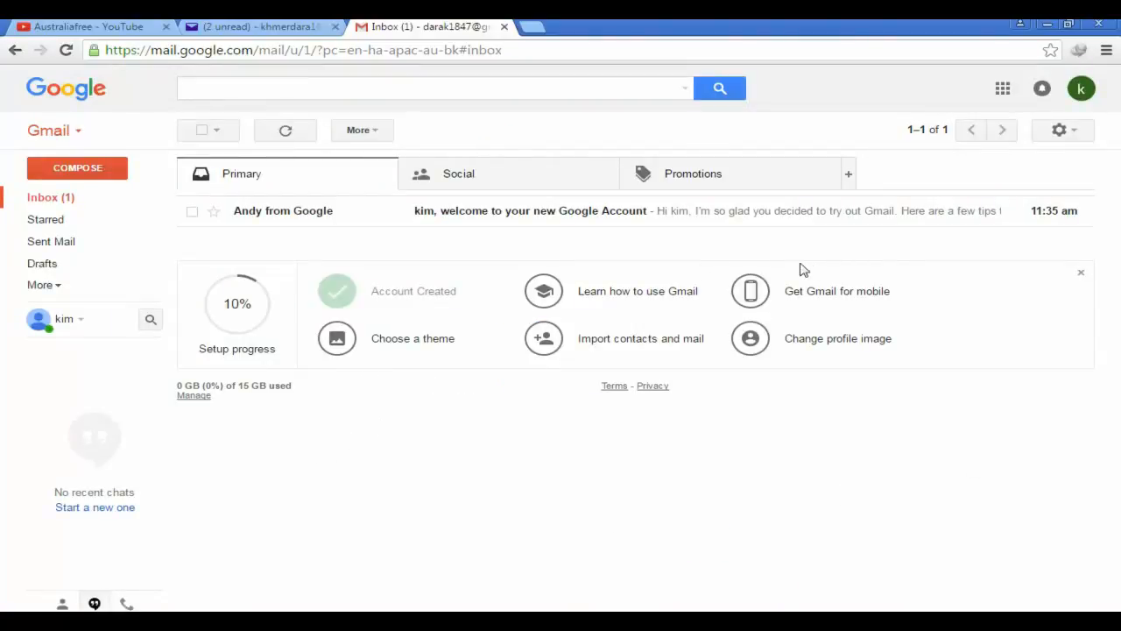
Tick off all five setup tasks, from Choose a theme to Change profile image
{"action": "left_click", "coordinate": [337, 339]}
{"action": "left_click", "coordinate": [543, 291]}
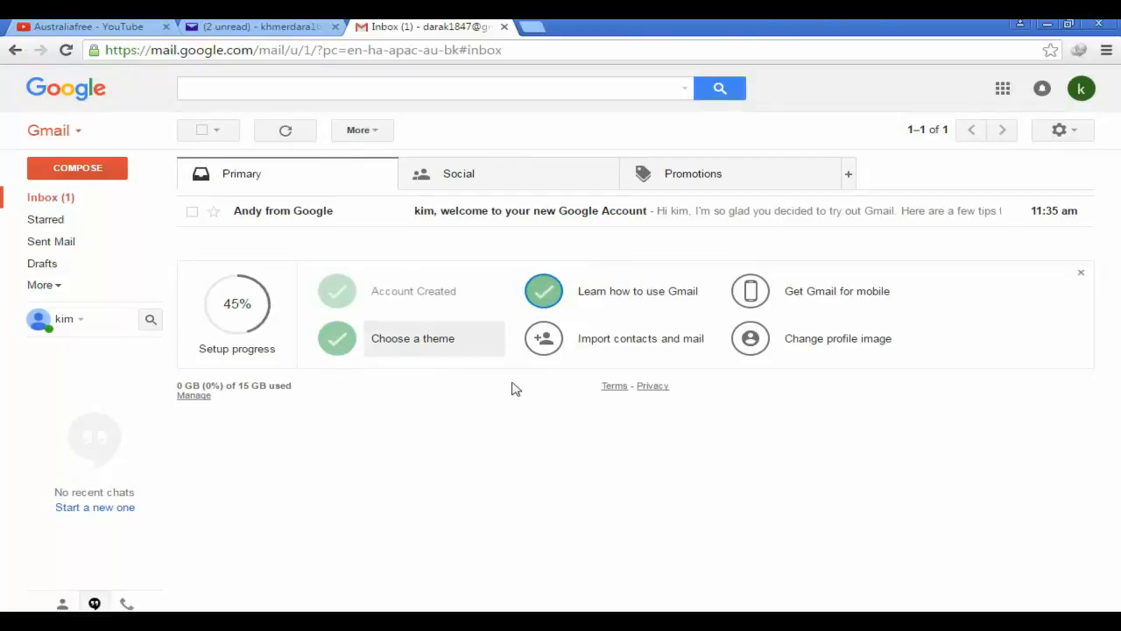
{"action": "left_click", "coordinate": [544, 340]}
{"action": "left_click", "coordinate": [759, 292]}
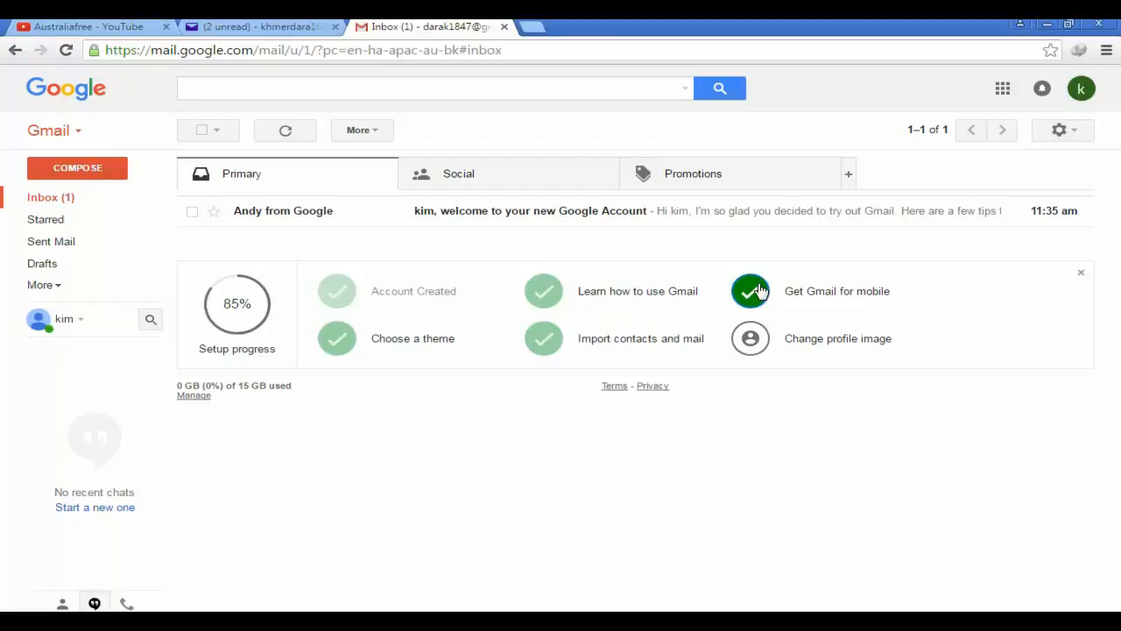
{"action": "left_click", "coordinate": [759, 346]}
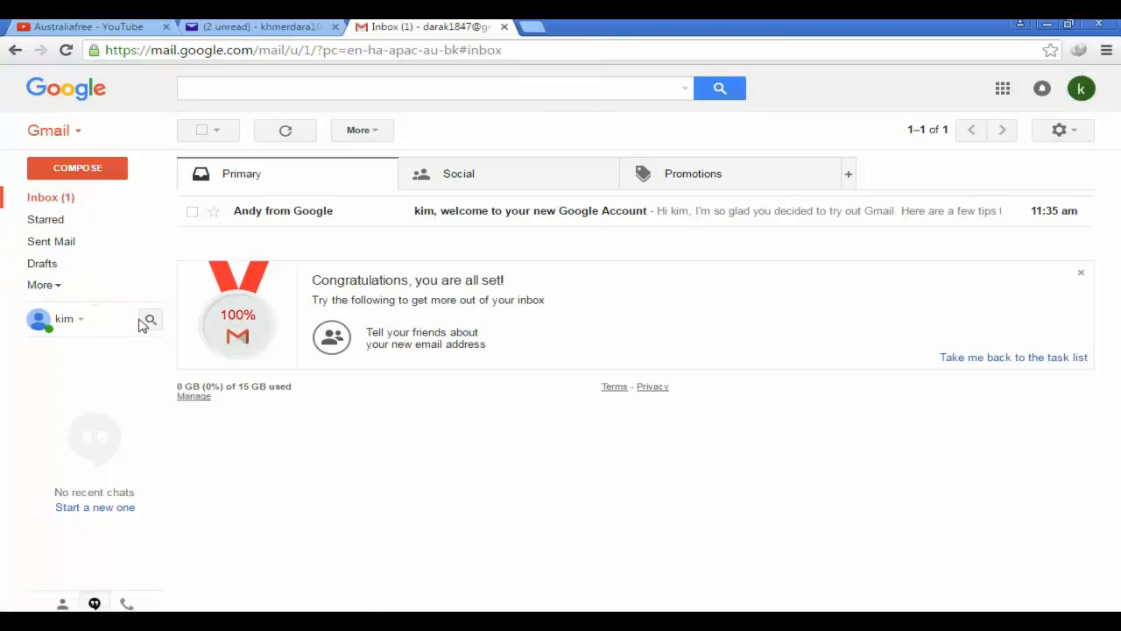
Open and skim the welcome email about the new Google Account
{"action": "left_click", "coordinate": [521, 217]}
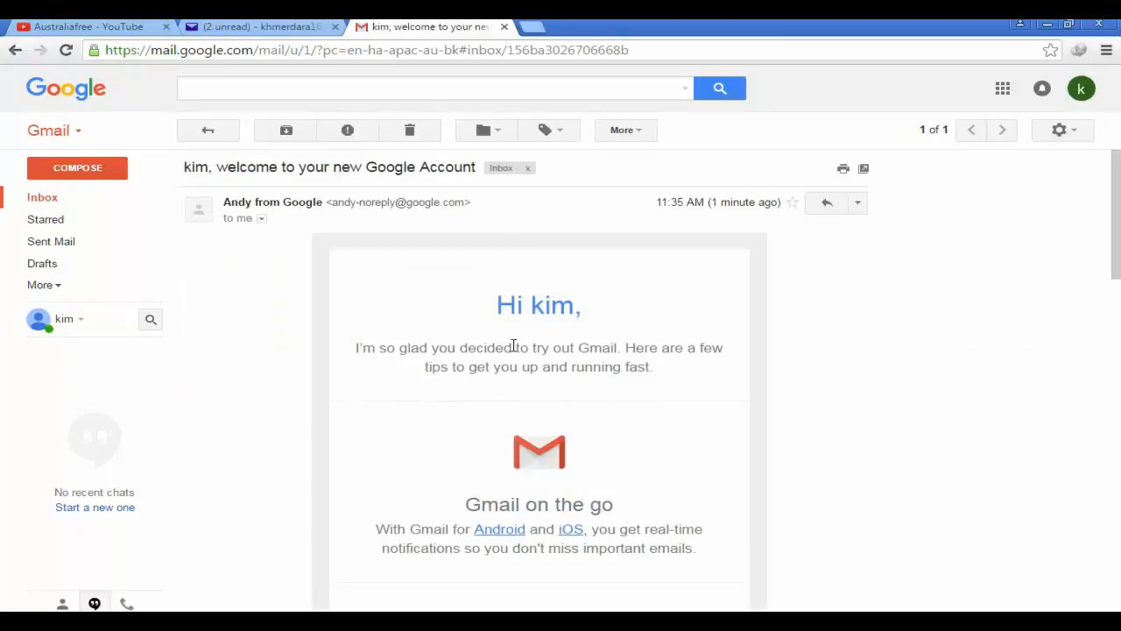
{"action": "scroll", "coordinate": [558, 320], "scroll_direction": "down", "scroll_amount": 4}
{"action": "scroll", "coordinate": [558, 321], "scroll_direction": "up", "scroll_amount": 3}
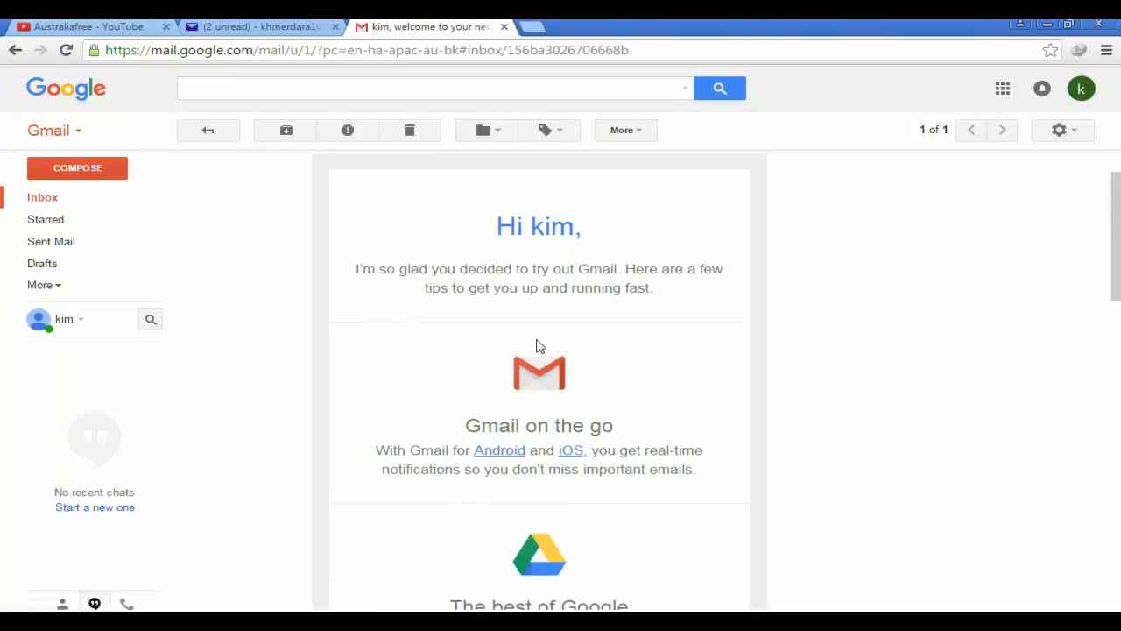
Open Google My Account from Gmail's apps grid and go to its Personal info section
{"action": "left_click", "coordinate": [1003, 89]}
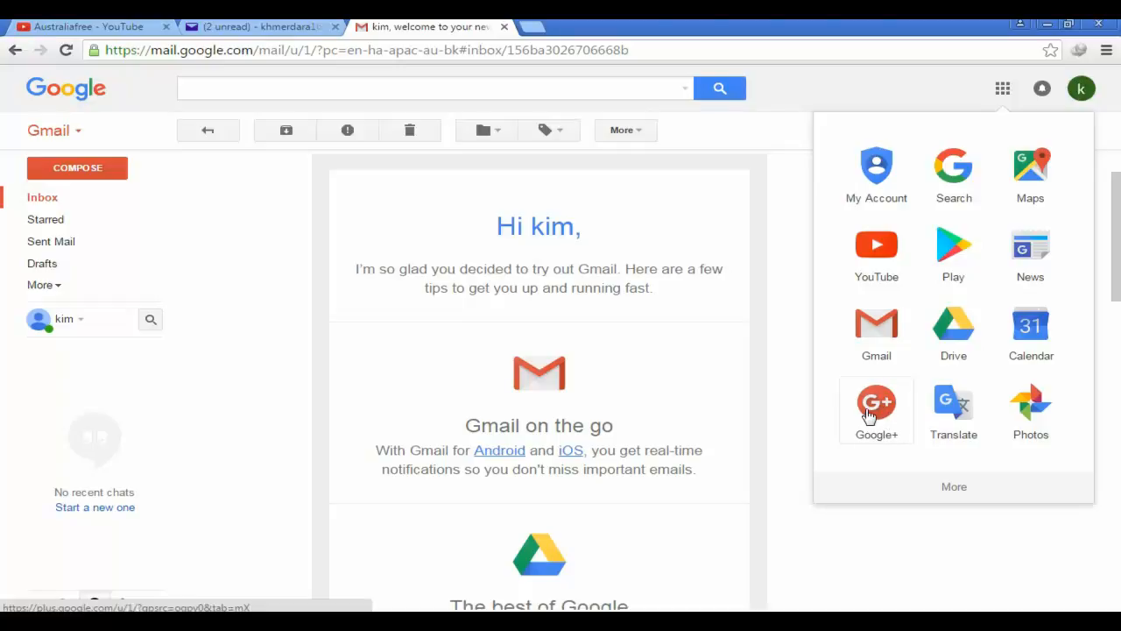
{"action": "left_click", "coordinate": [879, 168]}
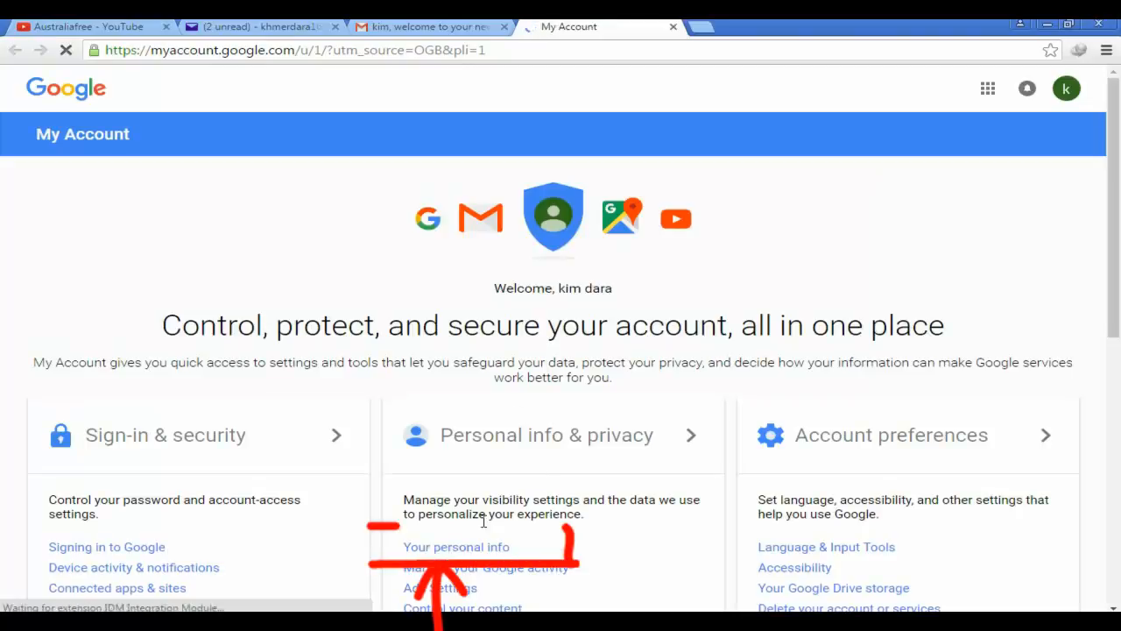
{"action": "left_click", "coordinate": [467, 553]}
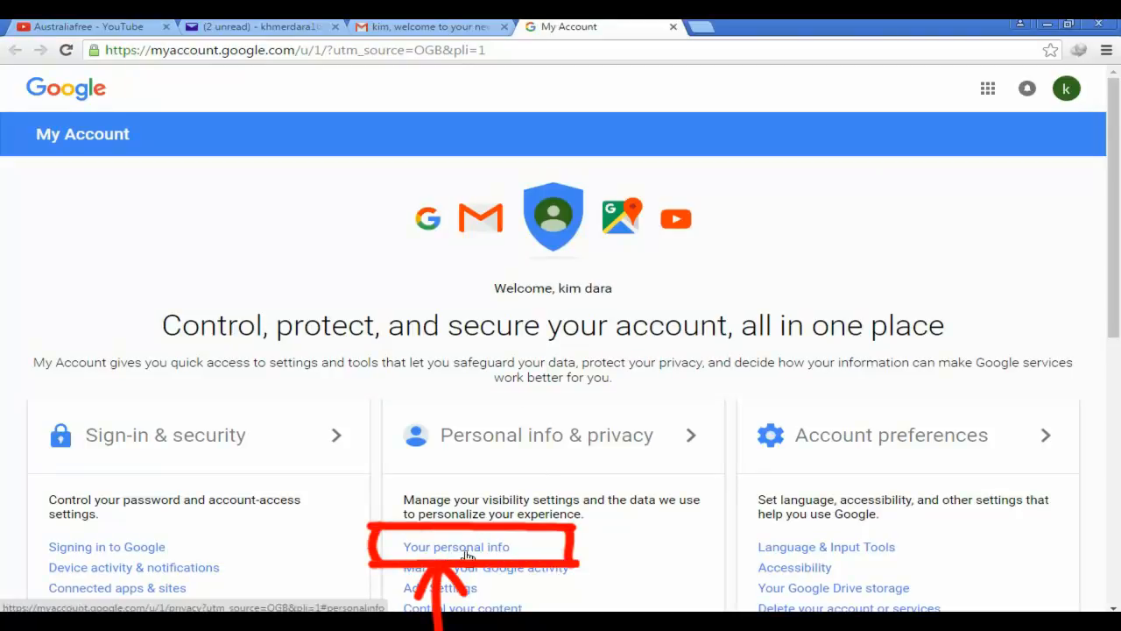
{"action": "left_click", "coordinate": [466, 553]}
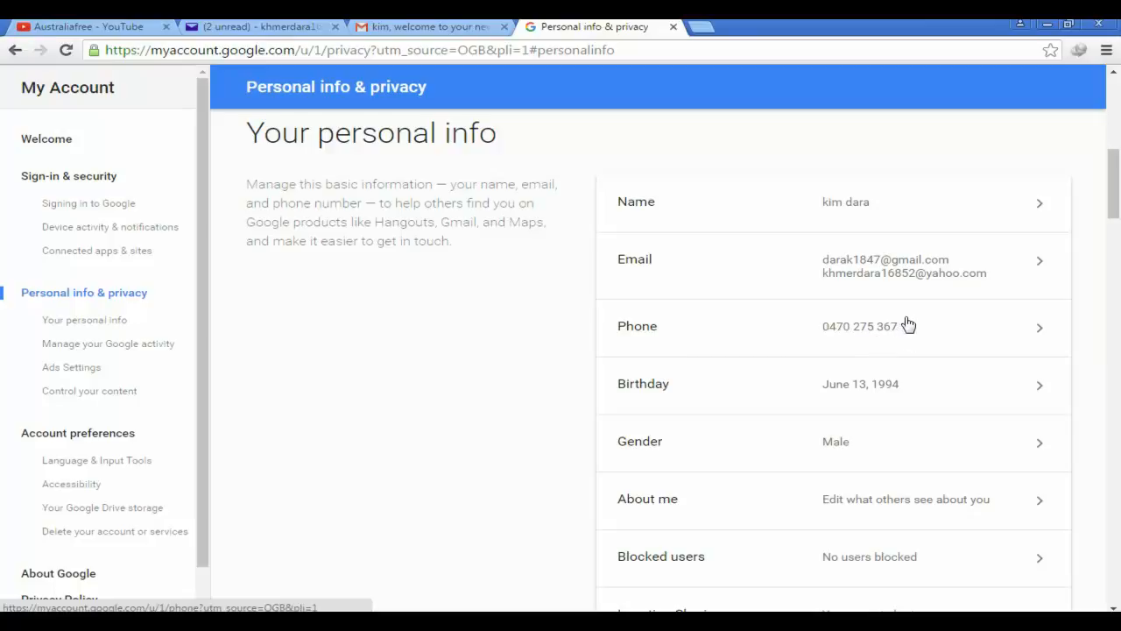
{"action": "scroll", "coordinate": [916, 407], "scroll_direction": "down", "scroll_amount": 5}
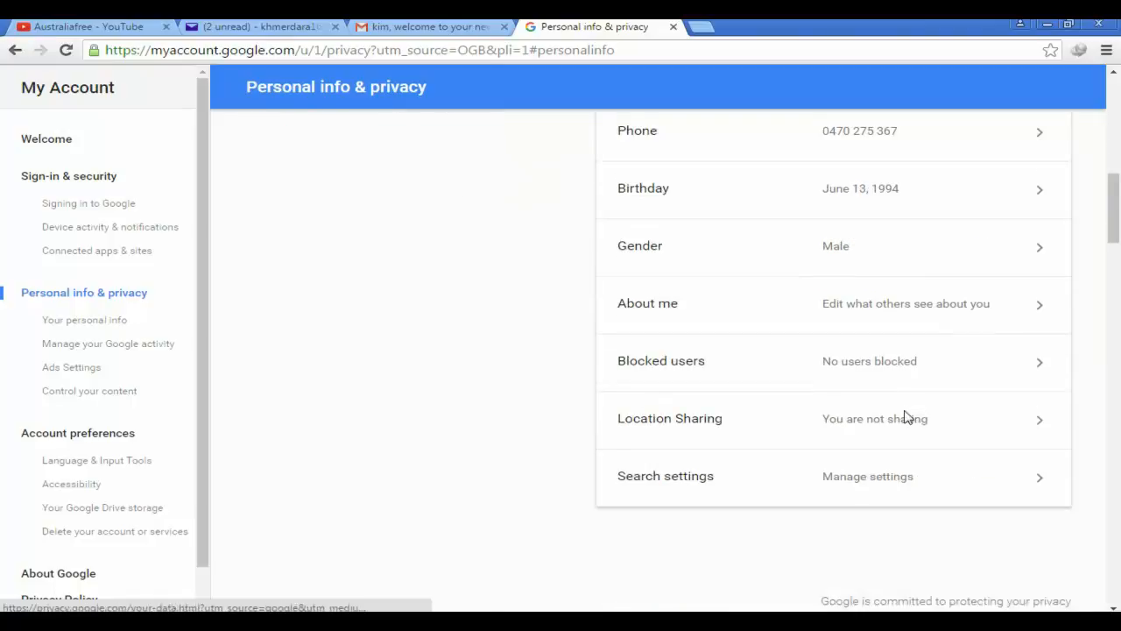
{"action": "scroll", "coordinate": [908, 417], "scroll_direction": "up", "scroll_amount": 8}
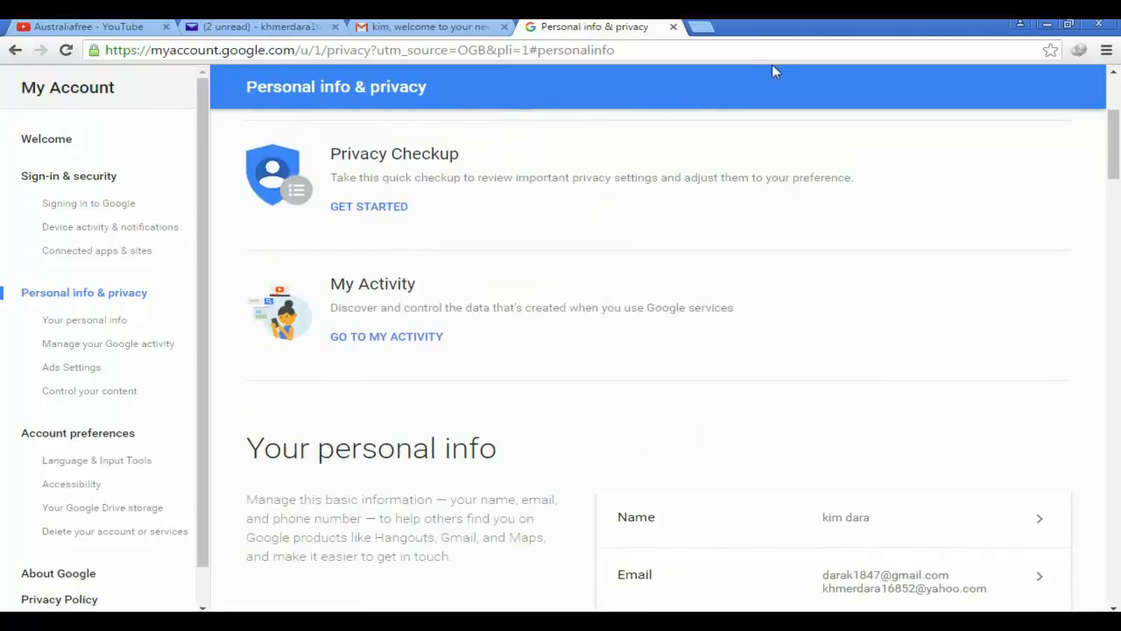
{"action": "left_click", "coordinate": [15, 53]}
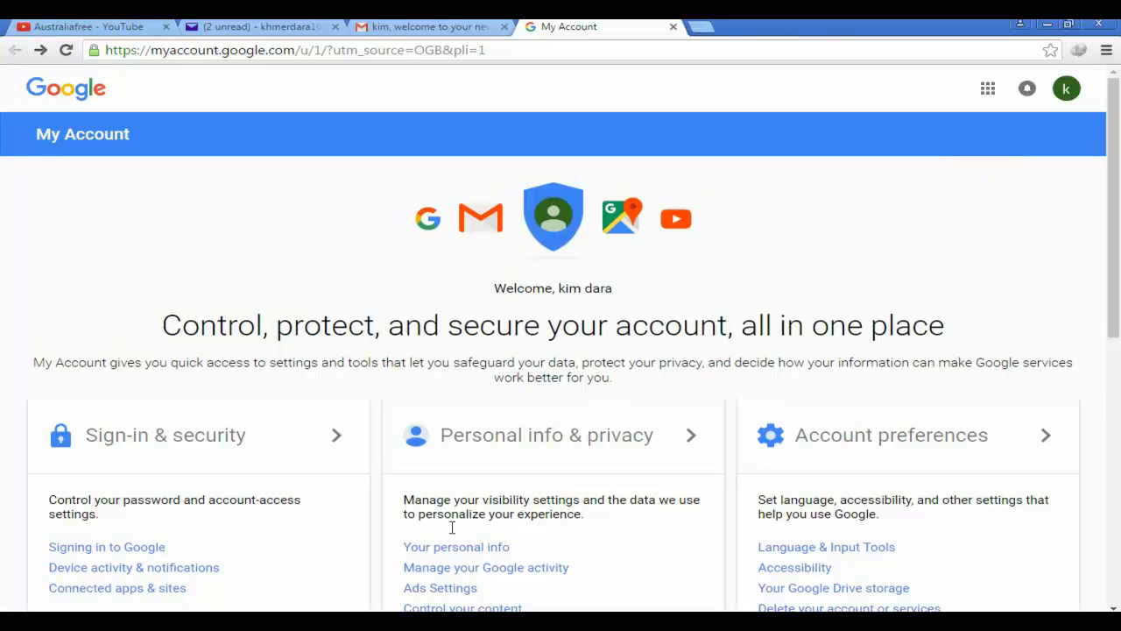
{"action": "left_click", "coordinate": [473, 624]}
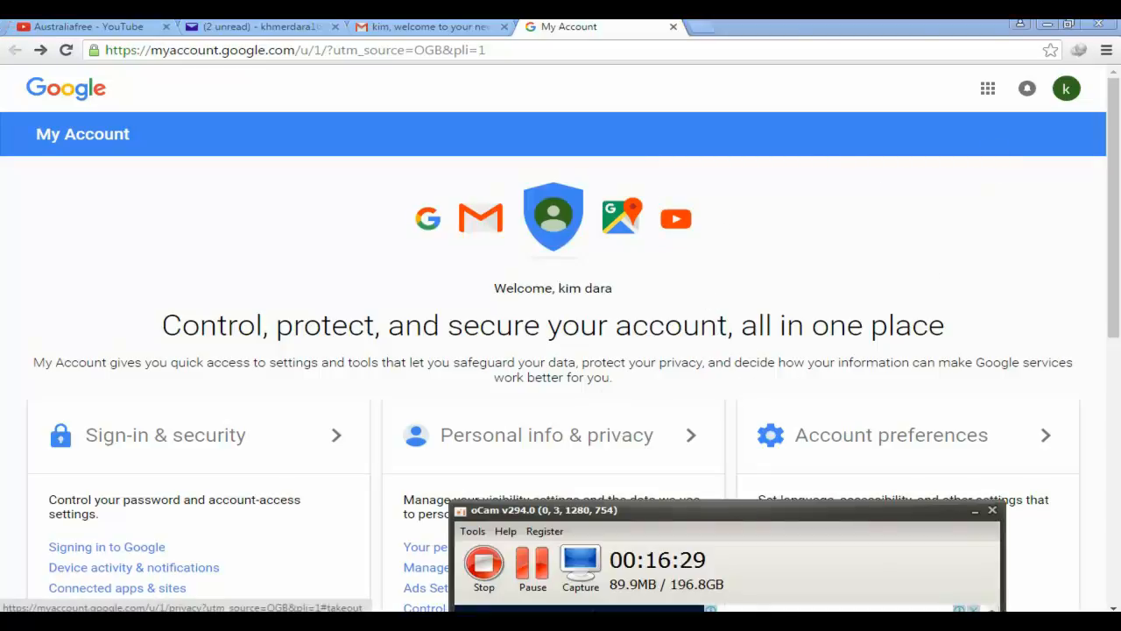